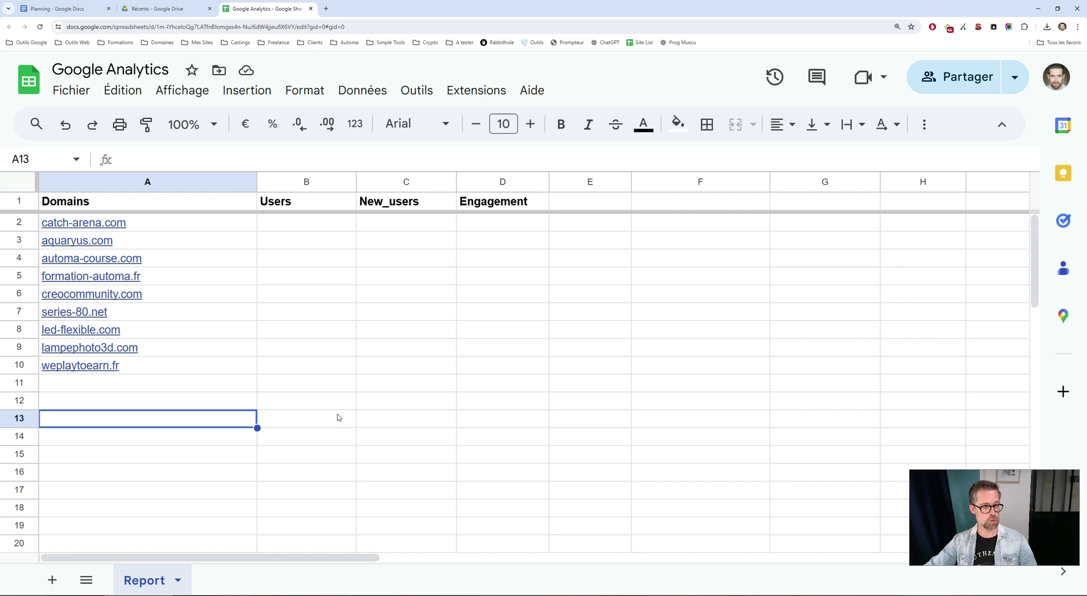
# Examine the Report sheet's Domains column and its empty Users, New_users and Engagement columns
pyautogui.click(180, 181)
pyautogui.moveTo(178, 225)
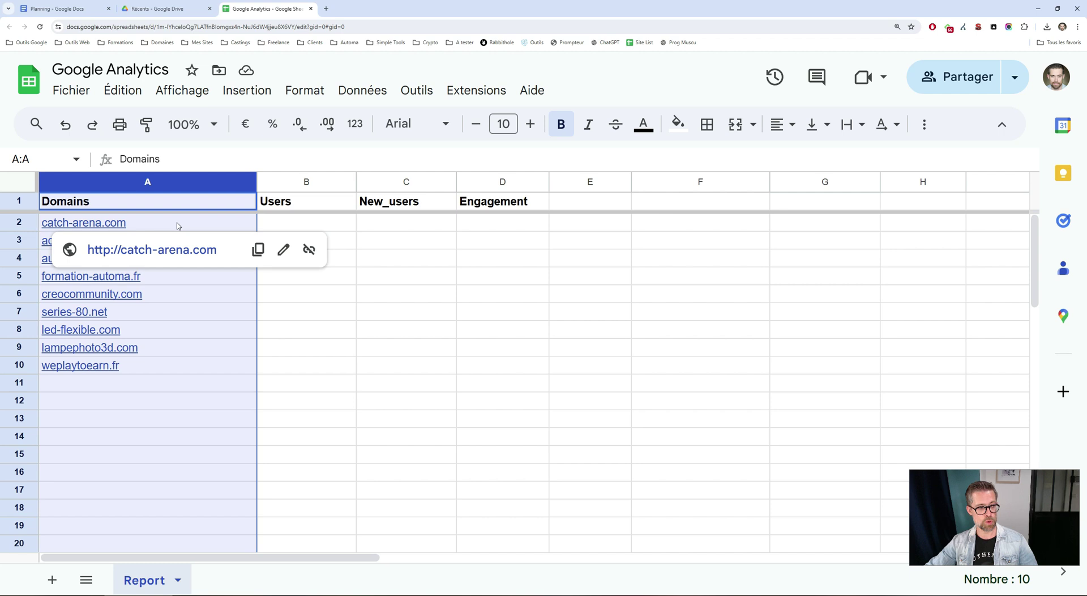
pyautogui.click(170, 404)
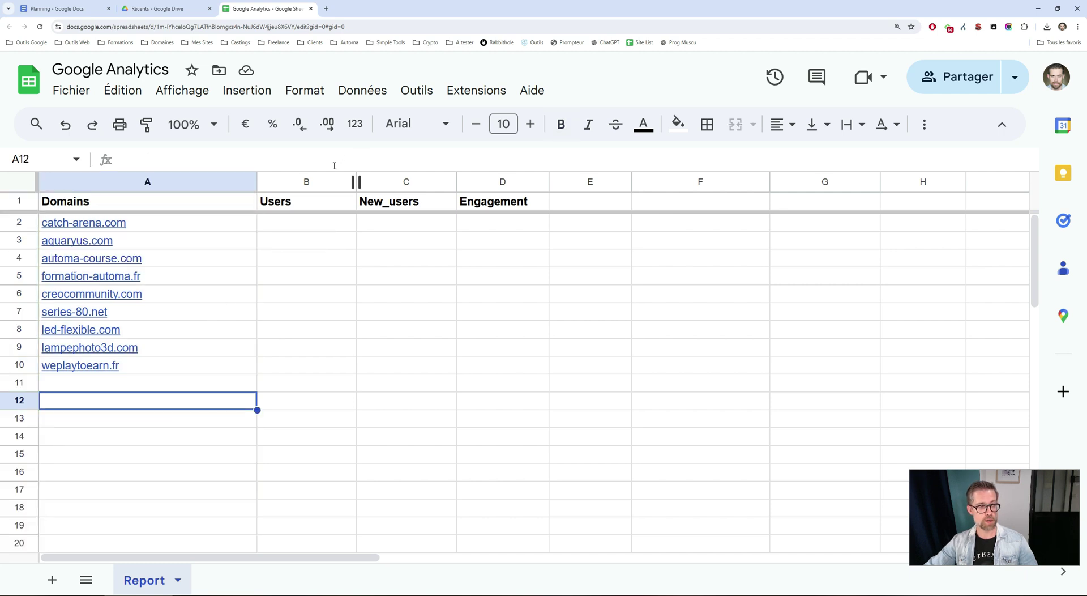
pyautogui.moveTo(326, 182); pyautogui.dragTo(501, 182)
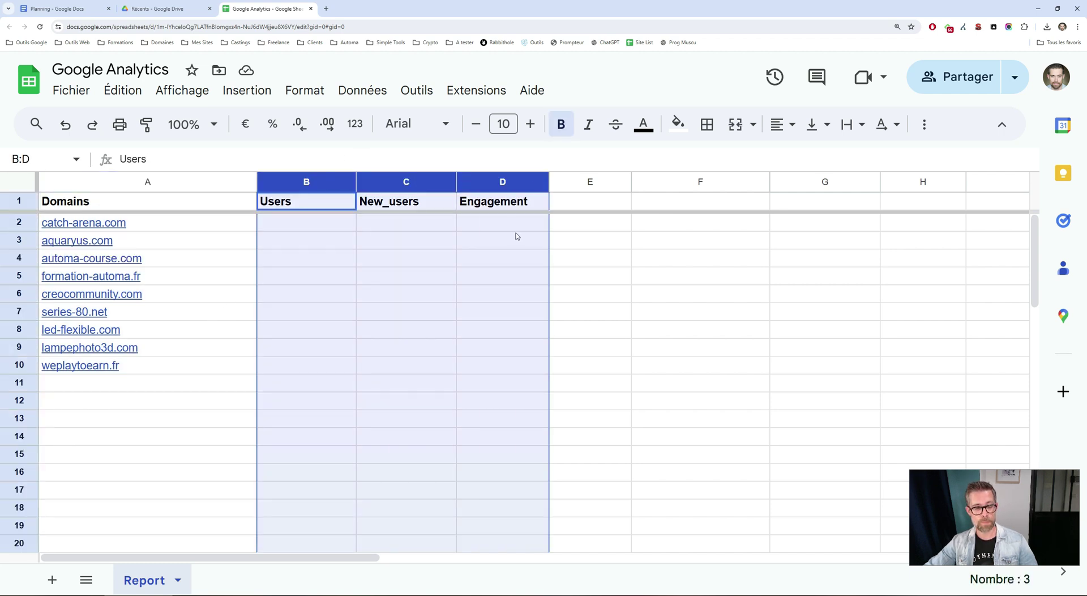
pyautogui.click(334, 202)
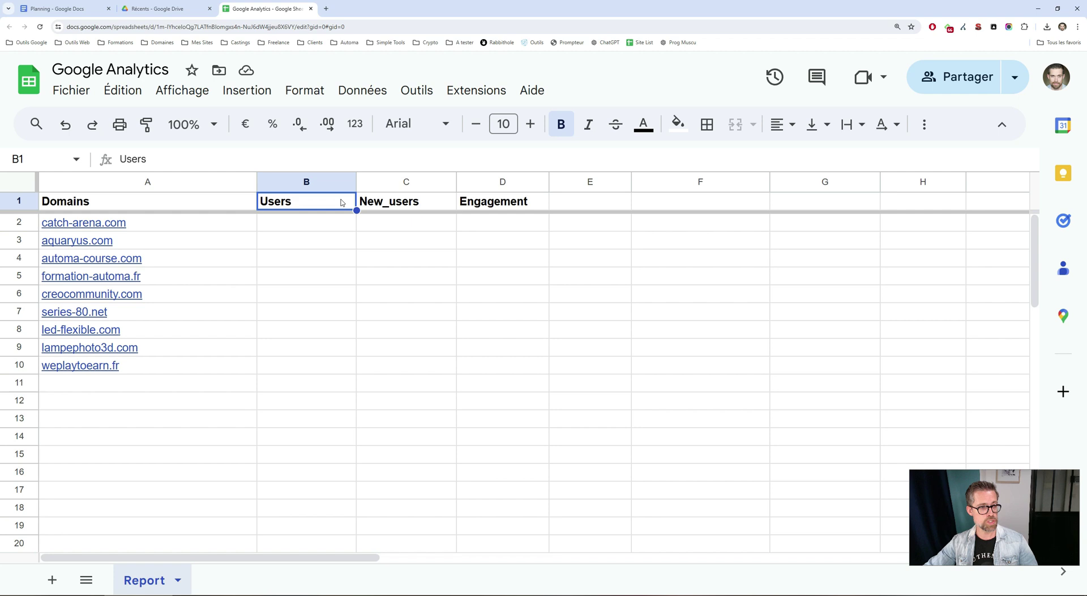
pyautogui.click(396, 205)
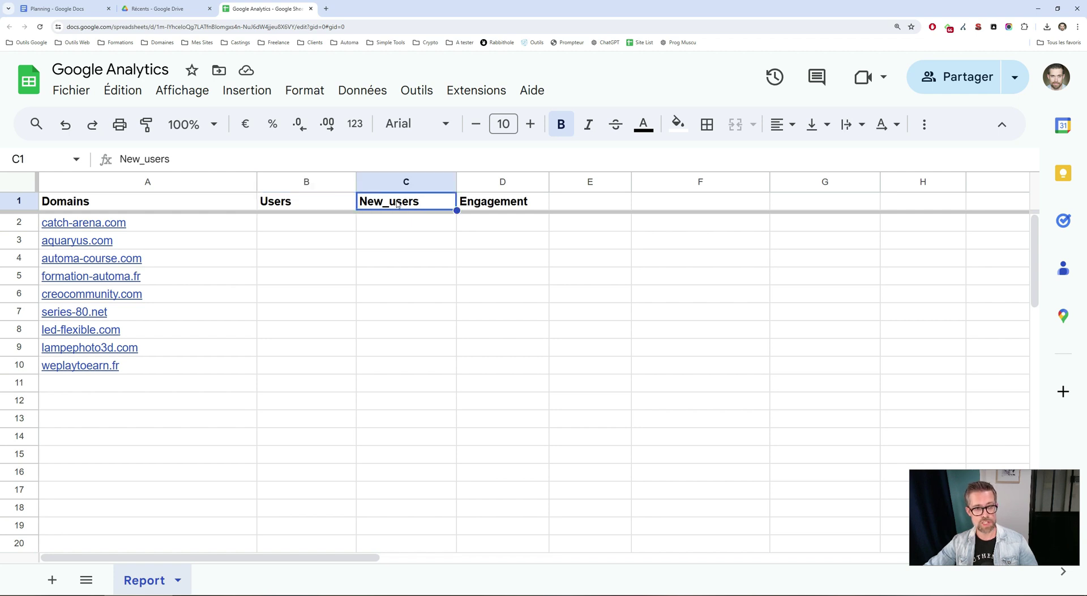
pyautogui.click(487, 206)
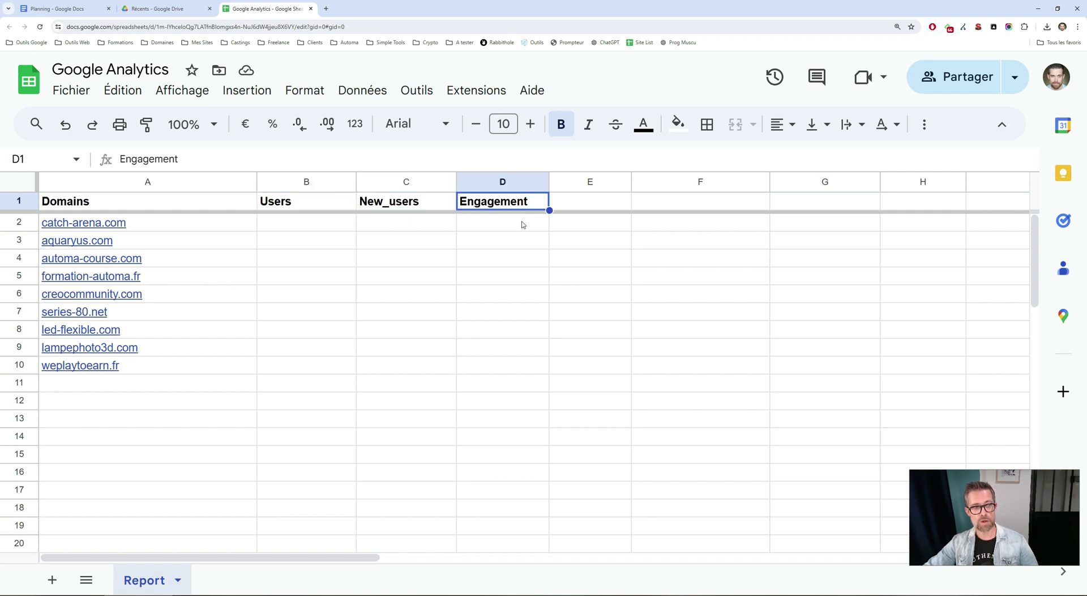
pyautogui.click(558, 258)
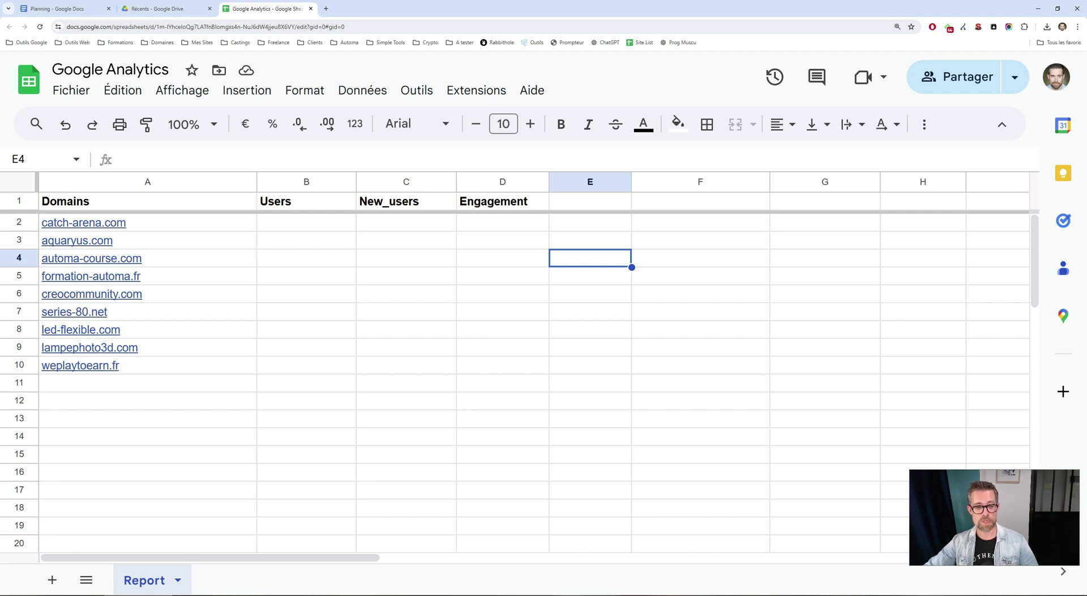
# Switch to Automa and examine the start and end dates in the Google Search Console workflow's global data
pyautogui.moveTo(587, 595)
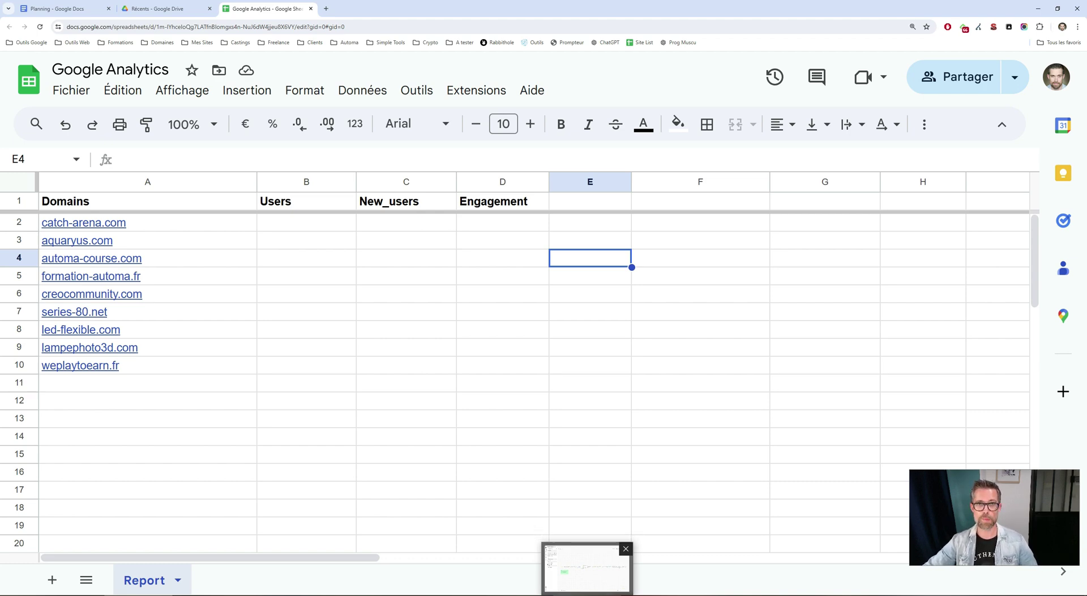
pyautogui.click(587, 569)
pyautogui.click(938, 44)
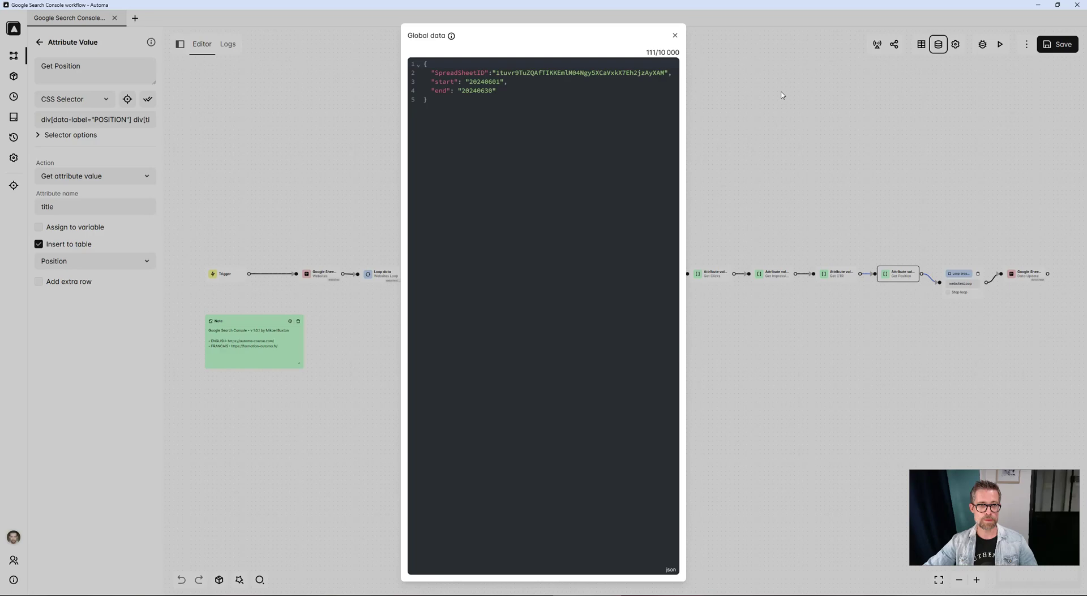
pyautogui.doubleClick(493, 82)
pyautogui.click(481, 90)
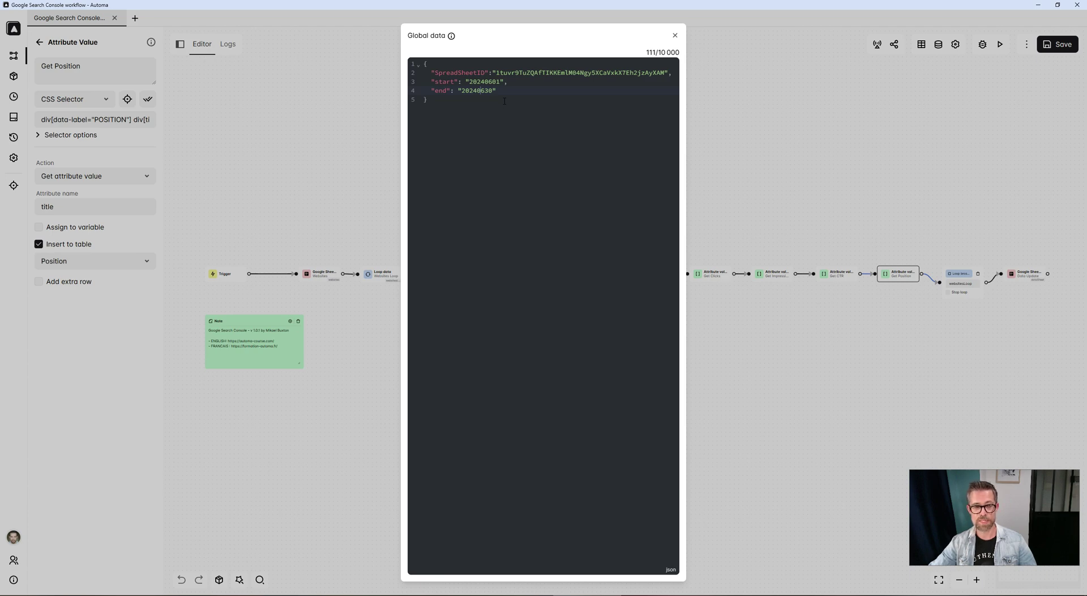
pyautogui.hotkey('ctrl', 'z')
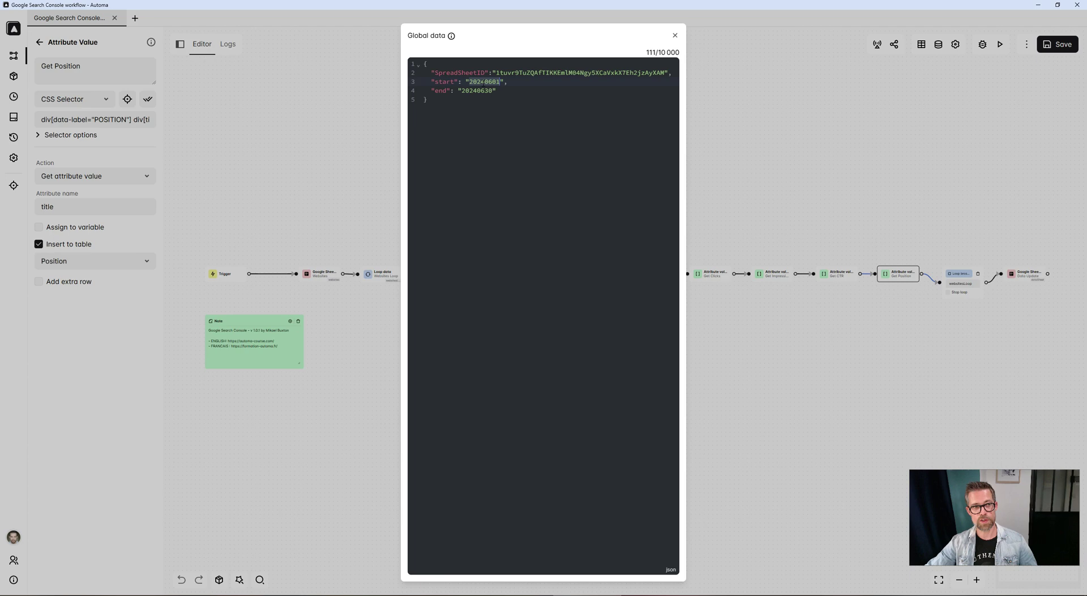
pyautogui.doubleClick(477, 90)
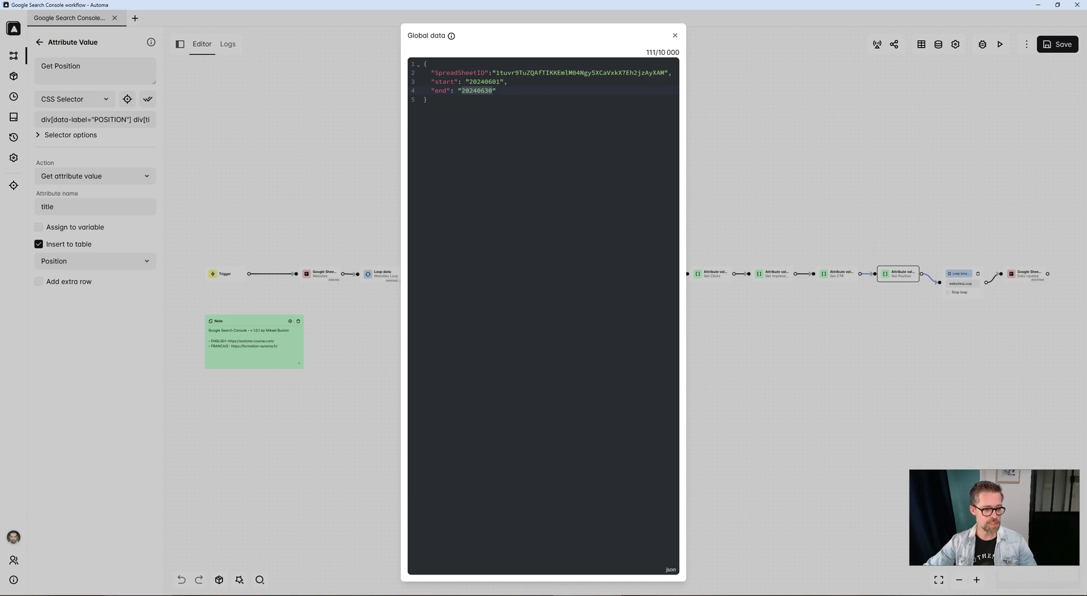
# Switch to the browser and review the users, new users and engagement values for each domain in the Google Analytics spreadsheet
pyautogui.hotkey('alt', 'Tab')
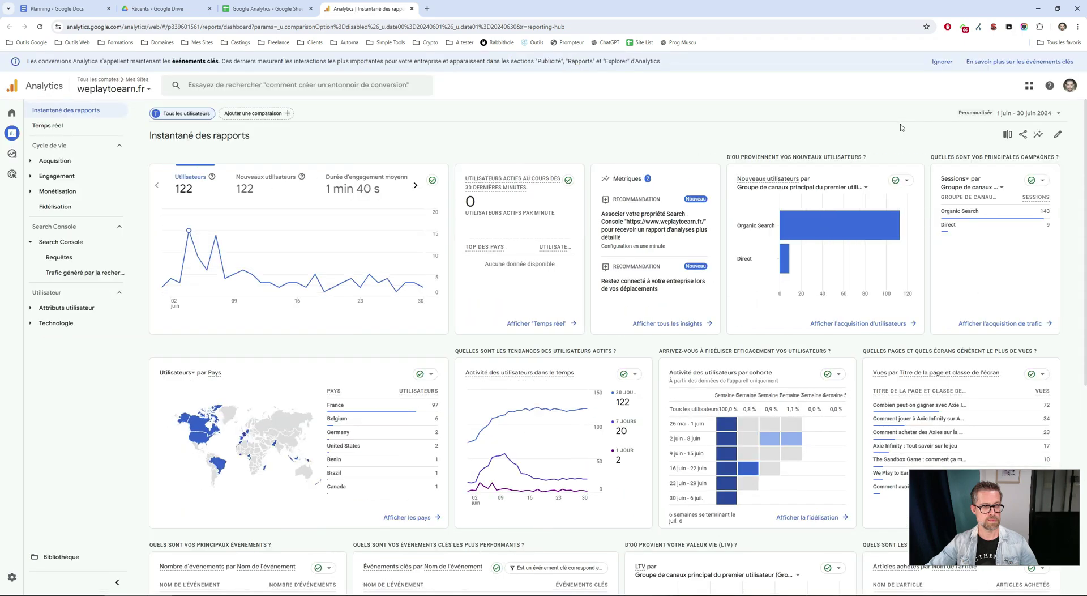
pyautogui.click(285, 8)
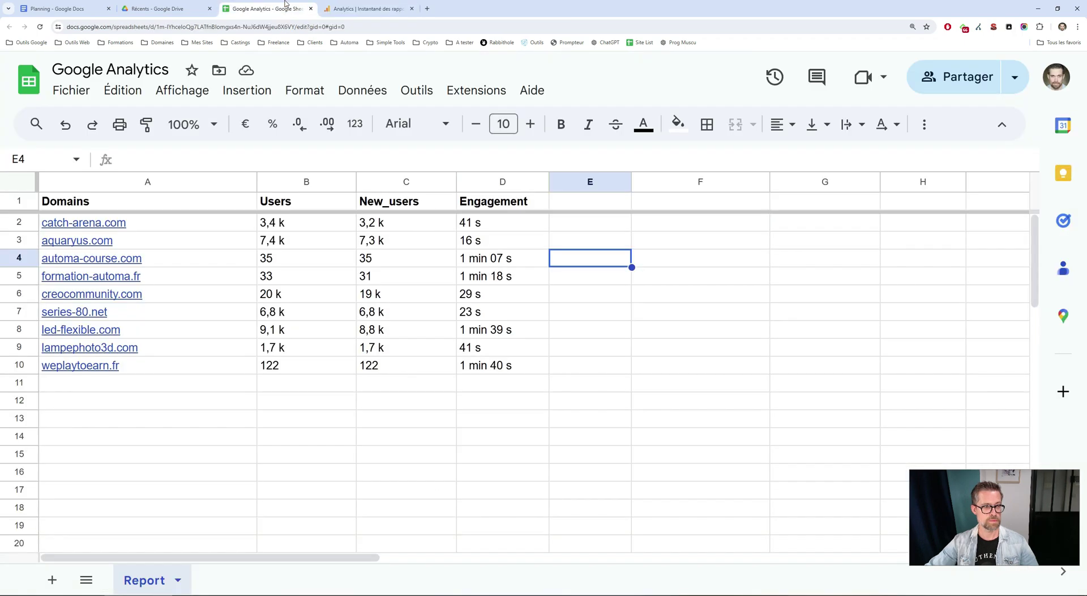
pyautogui.click(282, 420)
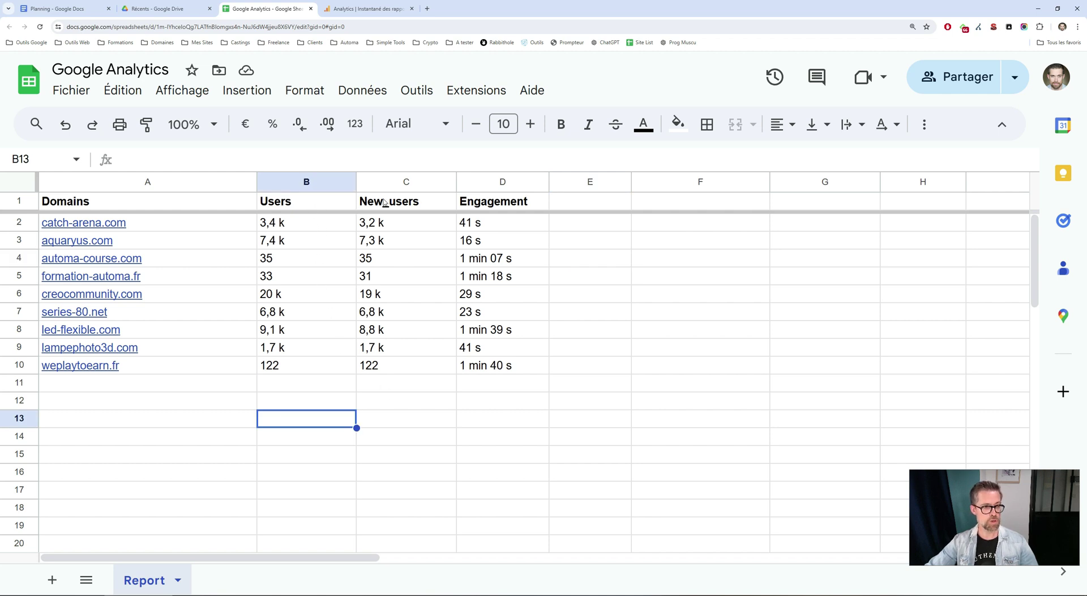
pyautogui.click(467, 206)
pyautogui.click(286, 364)
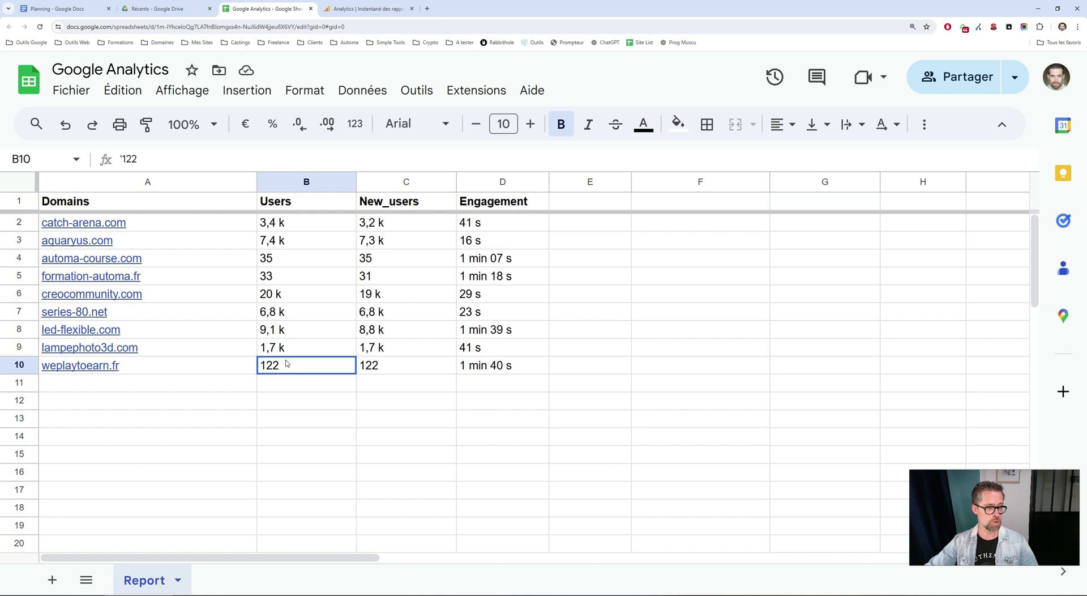
pyautogui.click(227, 386)
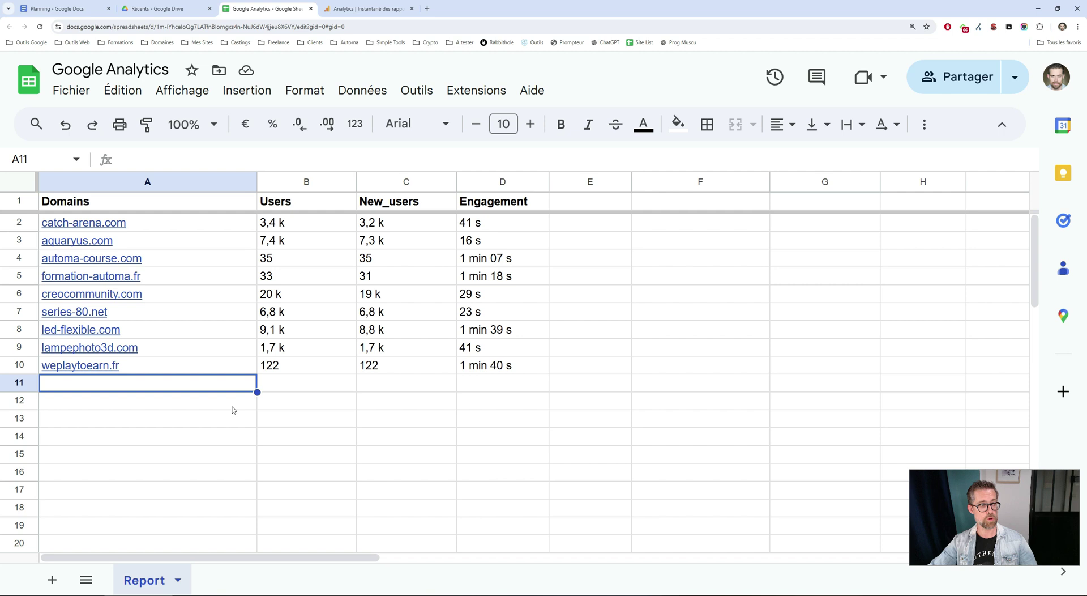
pyautogui.moveTo(180, 254)
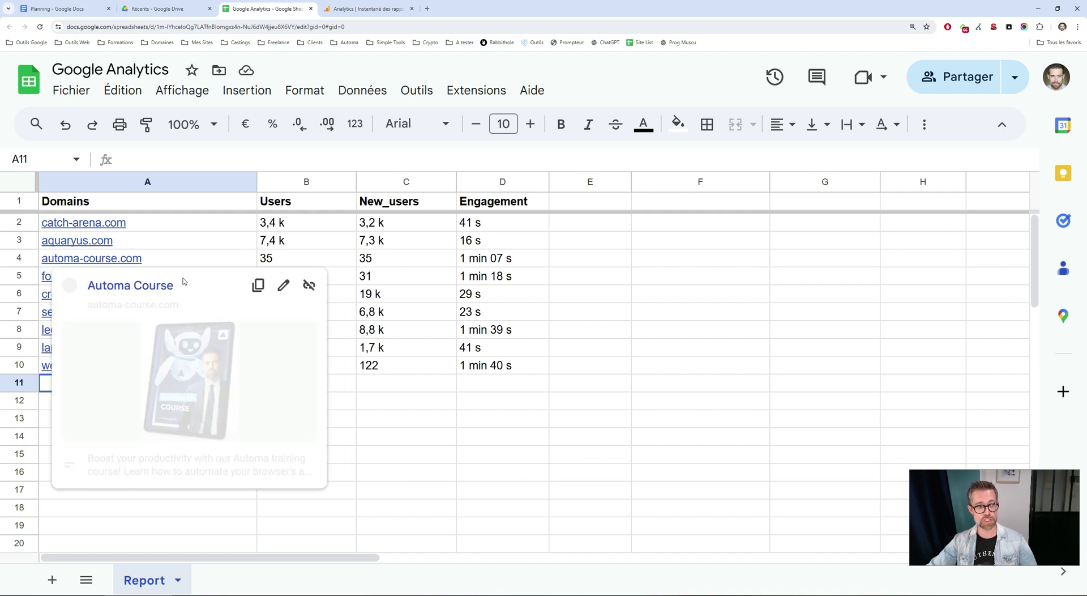
pyautogui.click(494, 460)
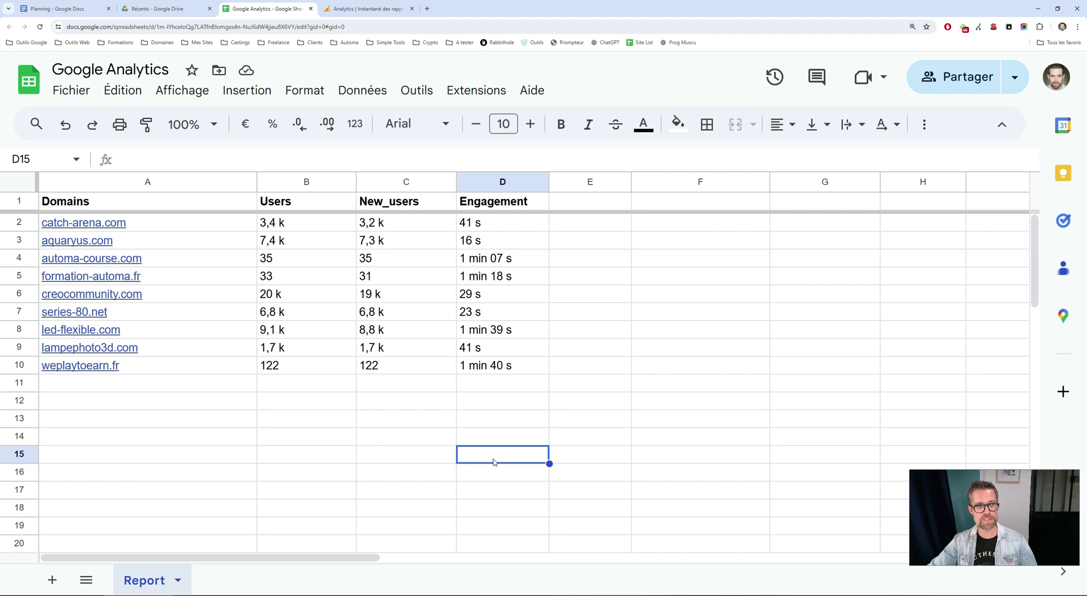
# Switch to Automa and inspect the full URL of the New tab block in the Google Analytics workflow
pyautogui.hotkey('alt', 'Tab')
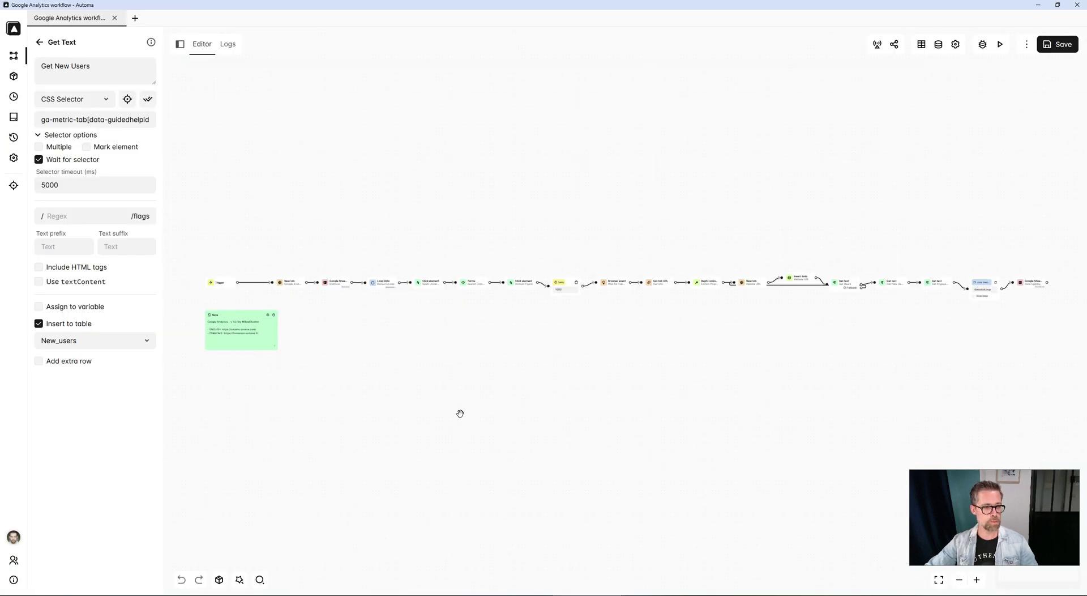
pyautogui.scroll(5, 460, 413)
pyautogui.moveTo(459, 413); pyautogui.dragTo(502, 395)
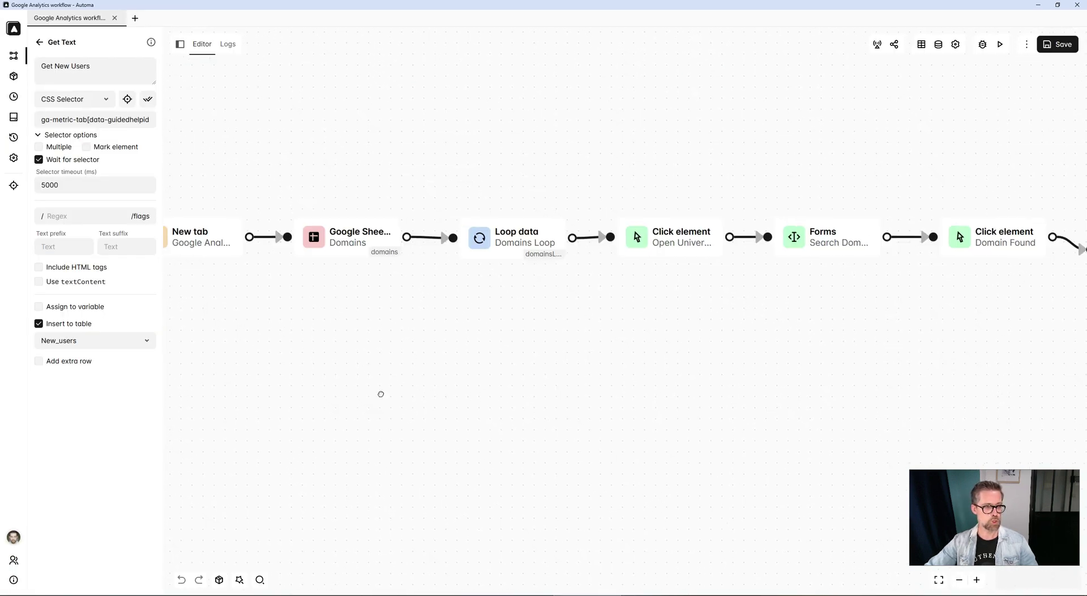
pyautogui.moveTo(381, 394); pyautogui.dragTo(697, 498)
pyautogui.click(529, 351)
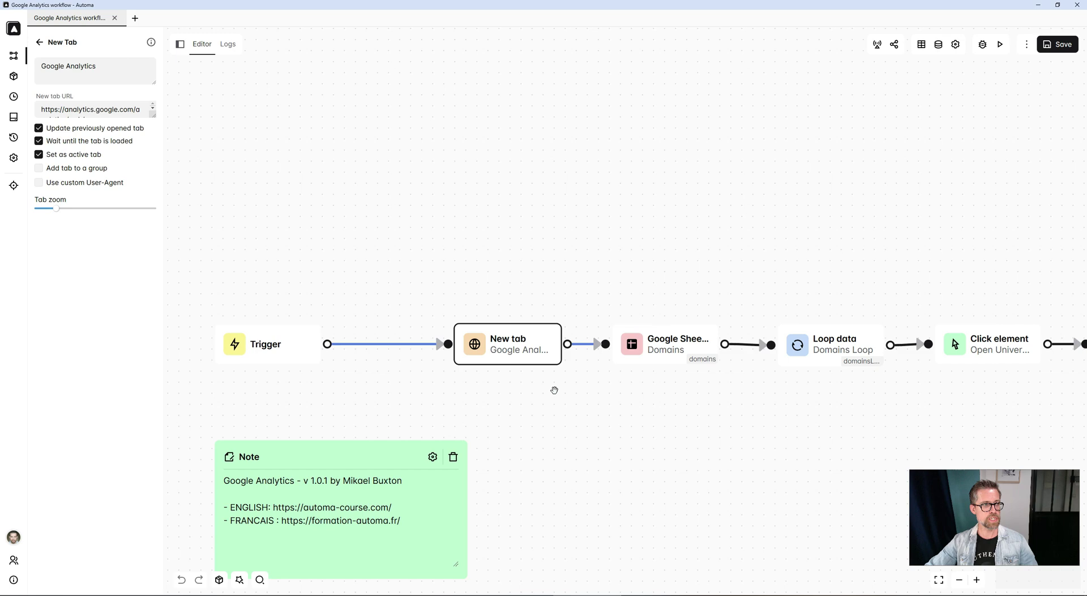
pyautogui.moveTo(153, 115); pyautogui.dragTo(153, 173)
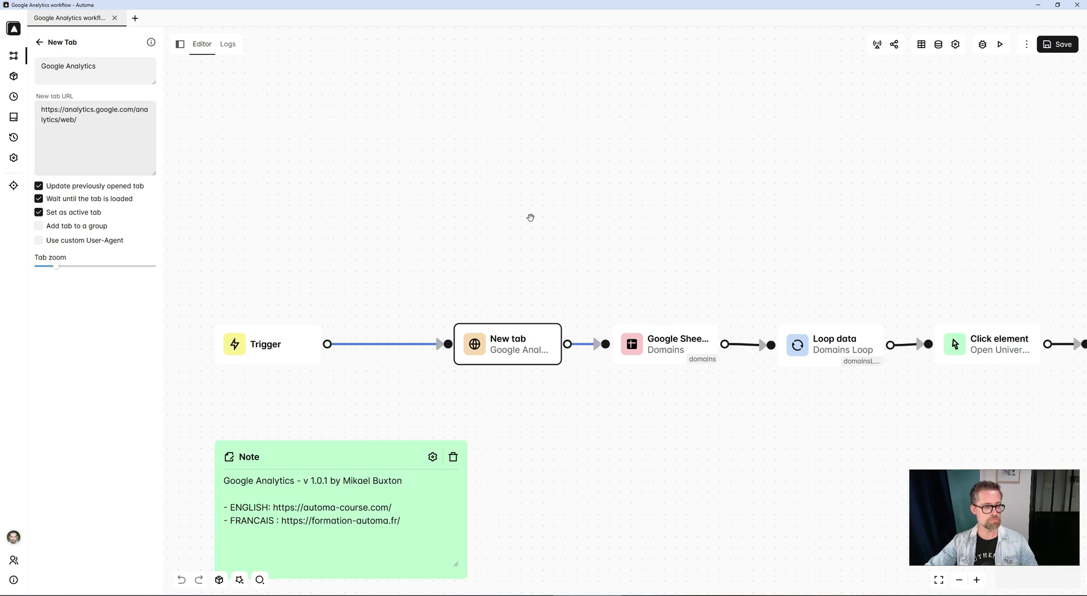
# Inspect the Domains Google Sheets block and compare its spreadsheet ID setting with the workflow's global data
pyautogui.click(664, 356)
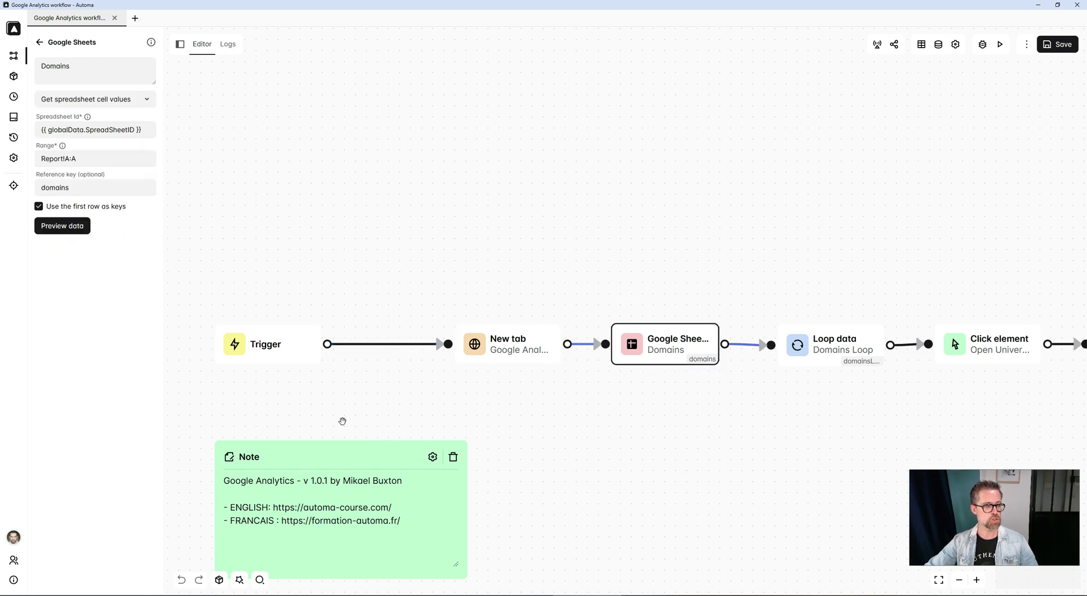
pyautogui.hotkey('alt', 'Tab')
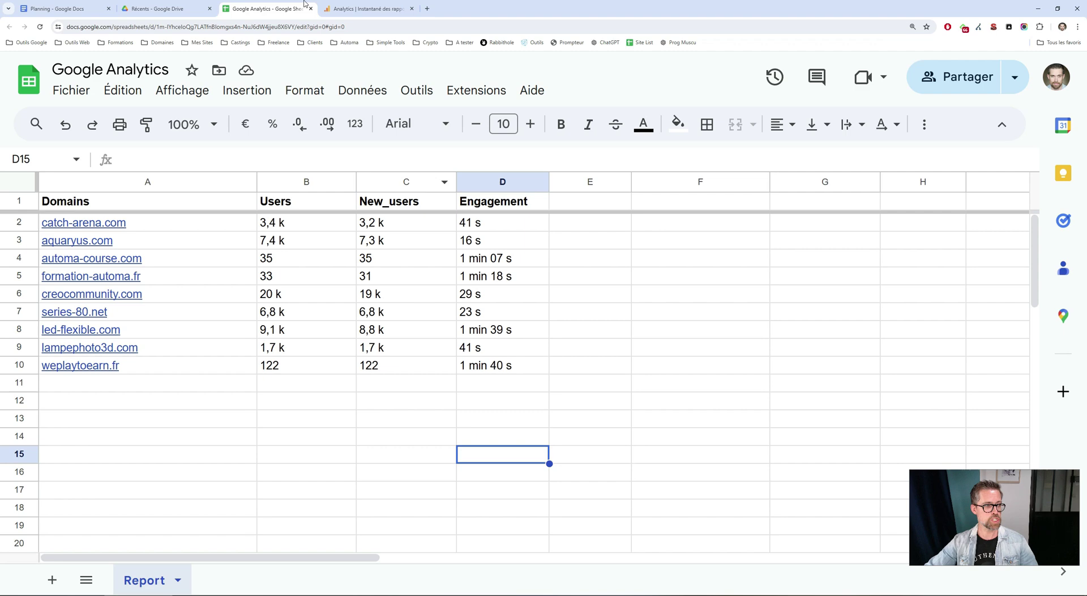
pyautogui.hotkey('alt', 'Tab')
pyautogui.moveTo(145, 129); pyautogui.dragTo(32, 133)
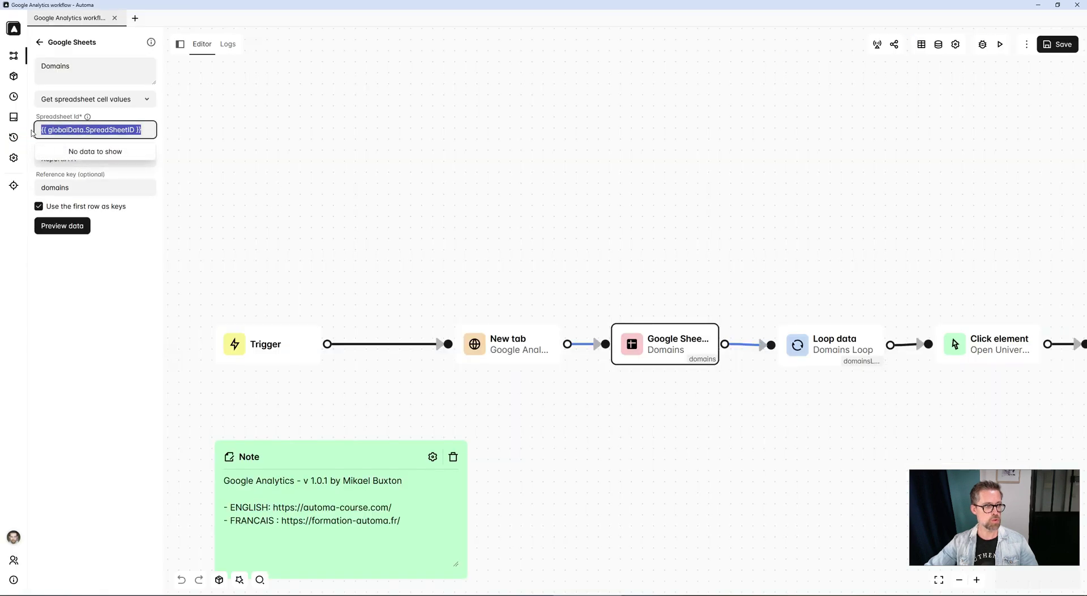
pyautogui.click(937, 46)
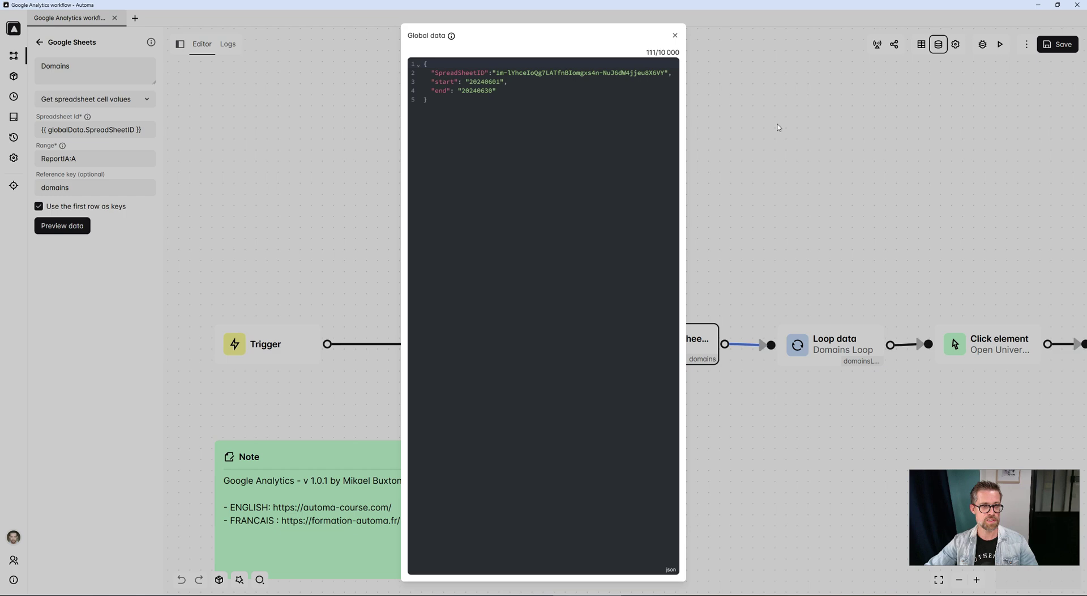
pyautogui.click(777, 126)
# Examine the globalData and SpreadSheetID parts of the block's spreadsheet reference and recheck the matching global data entry
pyautogui.doubleClick(104, 130)
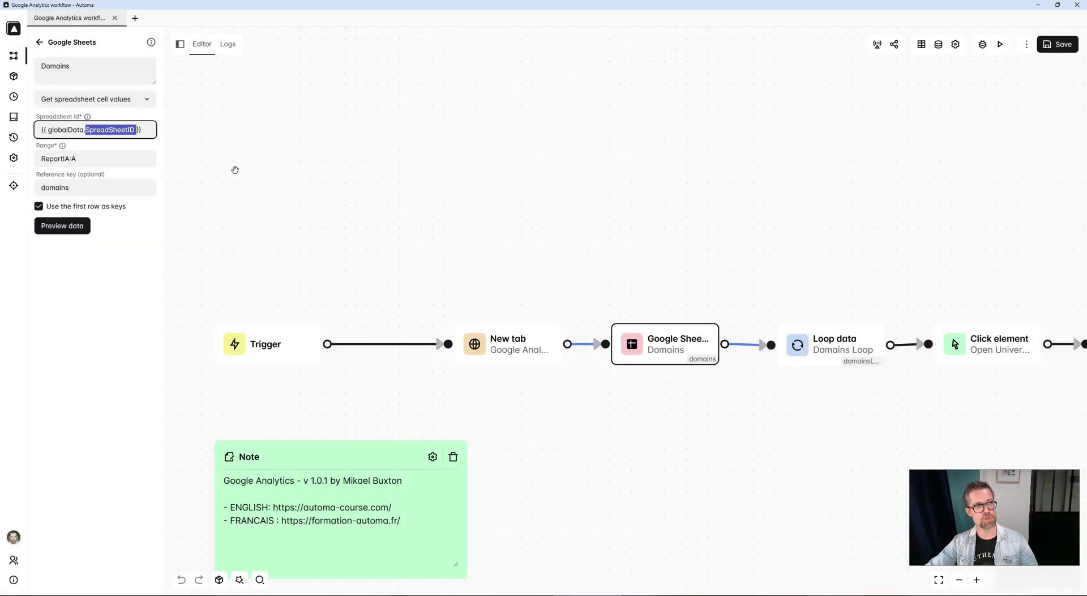
pyautogui.click(131, 131)
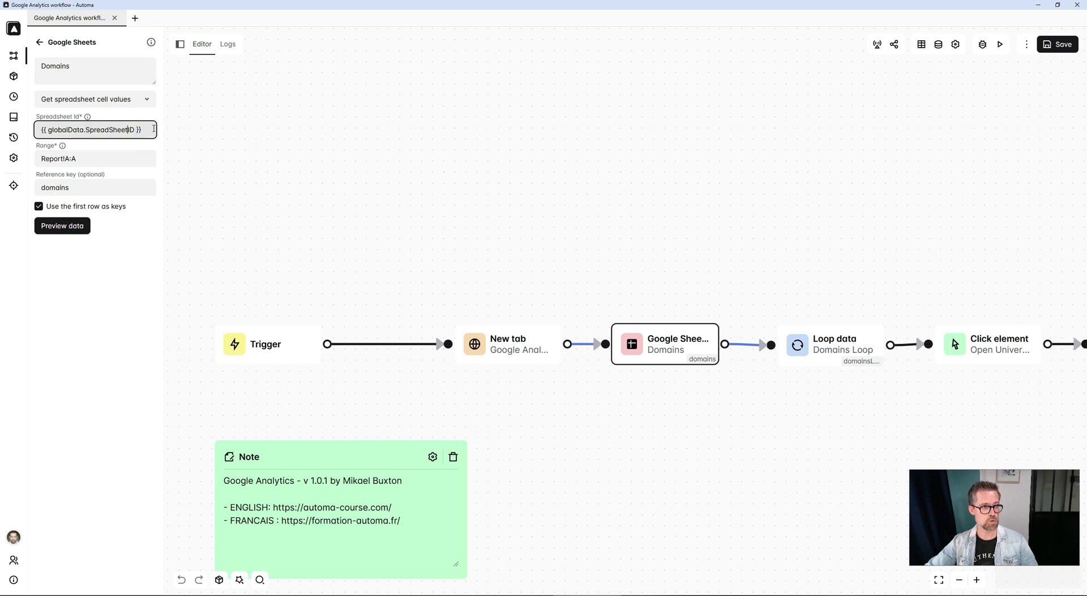
pyautogui.doubleClick(67, 130)
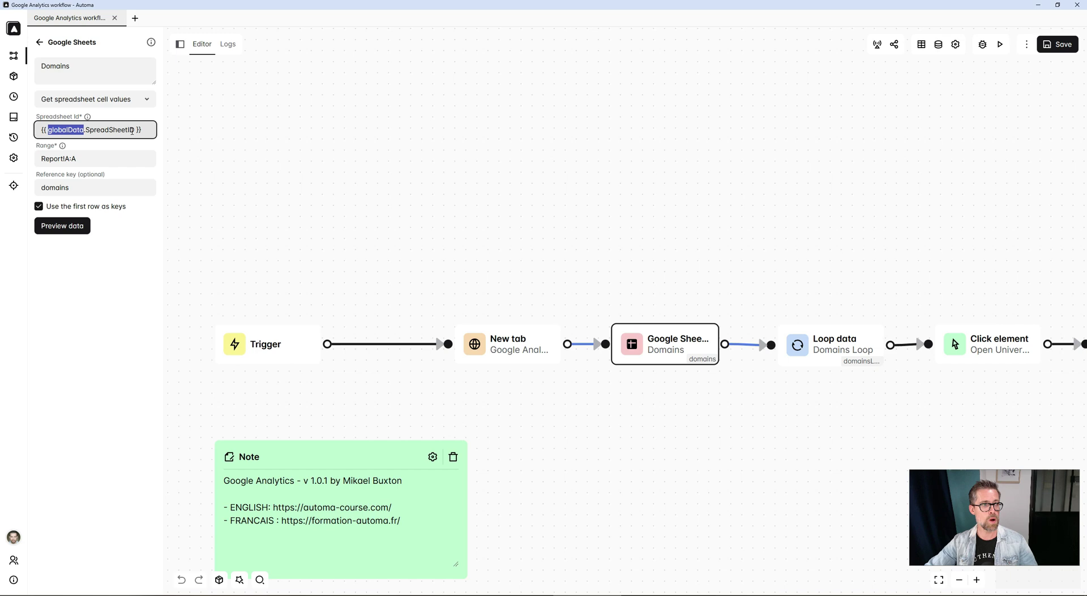
pyautogui.press('Right')
pyautogui.press('Right')
pyautogui.hotkey('ctrl', 'shift', 'Right')
pyautogui.click(938, 45)
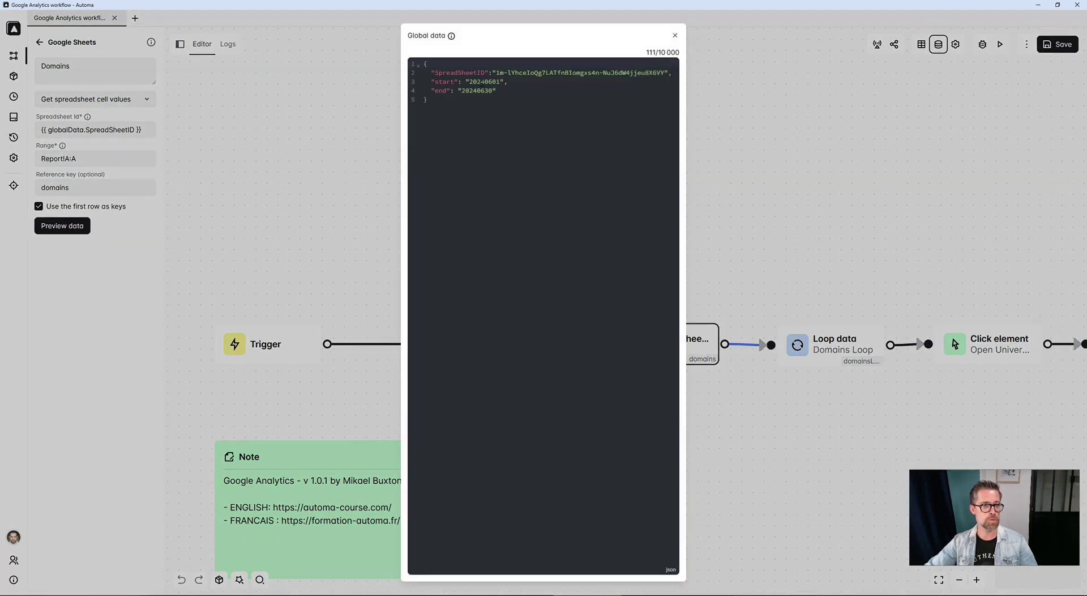
pyautogui.click(296, 148)
# Compare the block's Report!A:A range with the Report sheet's name and its column A in the Google Analytics spreadsheet
pyautogui.doubleClick(51, 159)
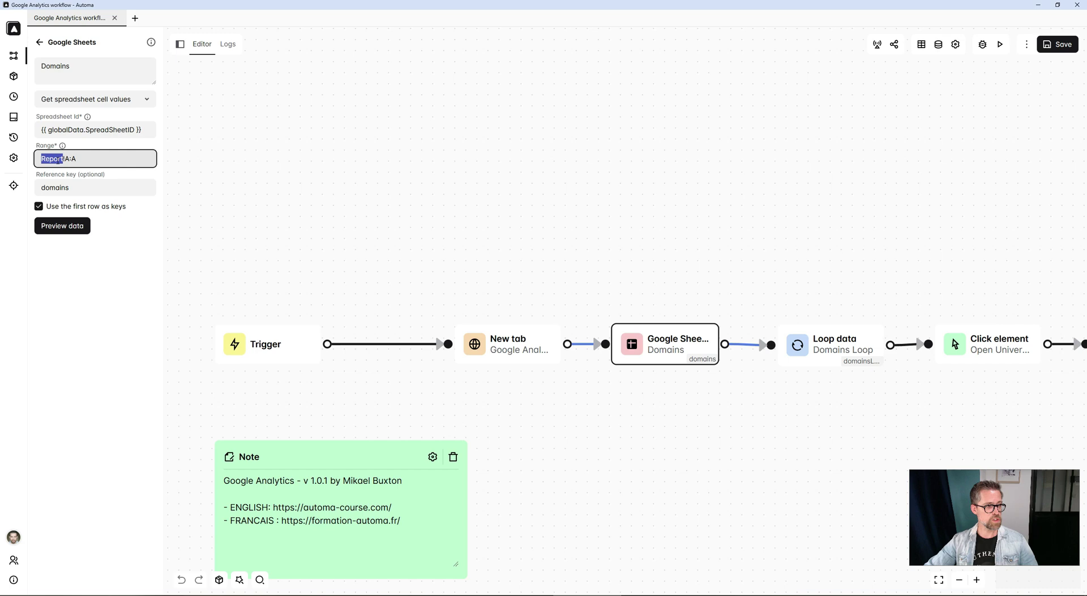
pyautogui.hotkey('alt', 'Tab')
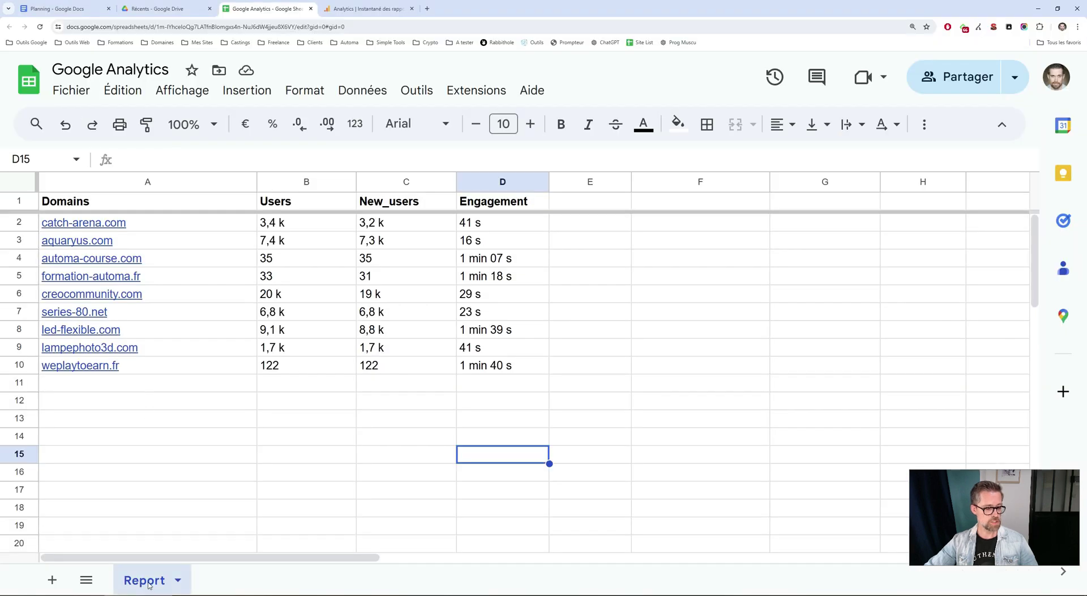
pyautogui.hotkey('alt', 'Tab')
pyautogui.doubleClick(70, 159)
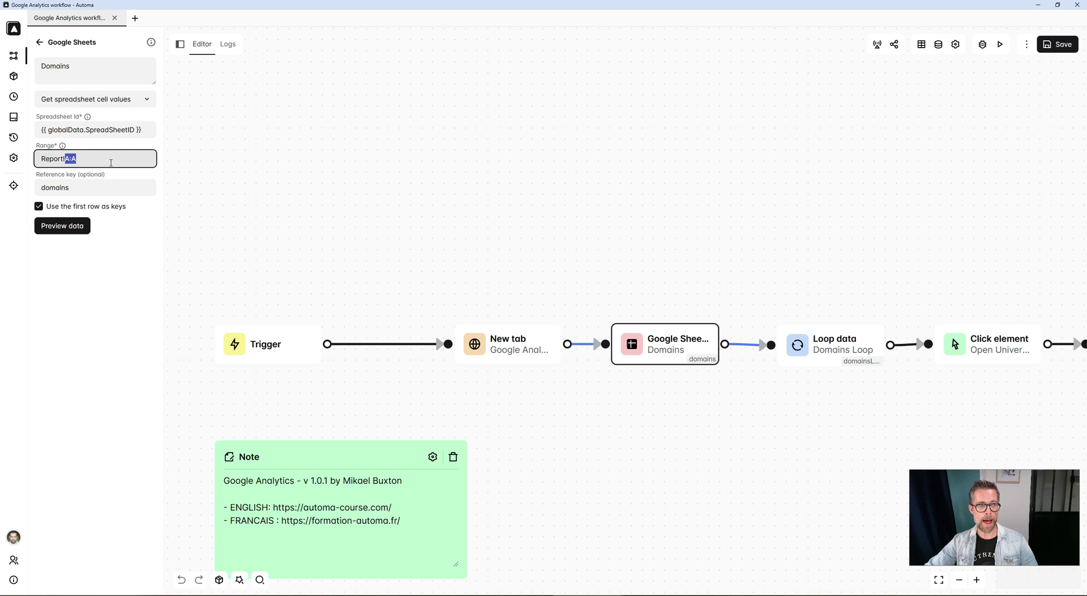
pyautogui.hotkey('alt', 'Tab')
pyautogui.click(121, 184)
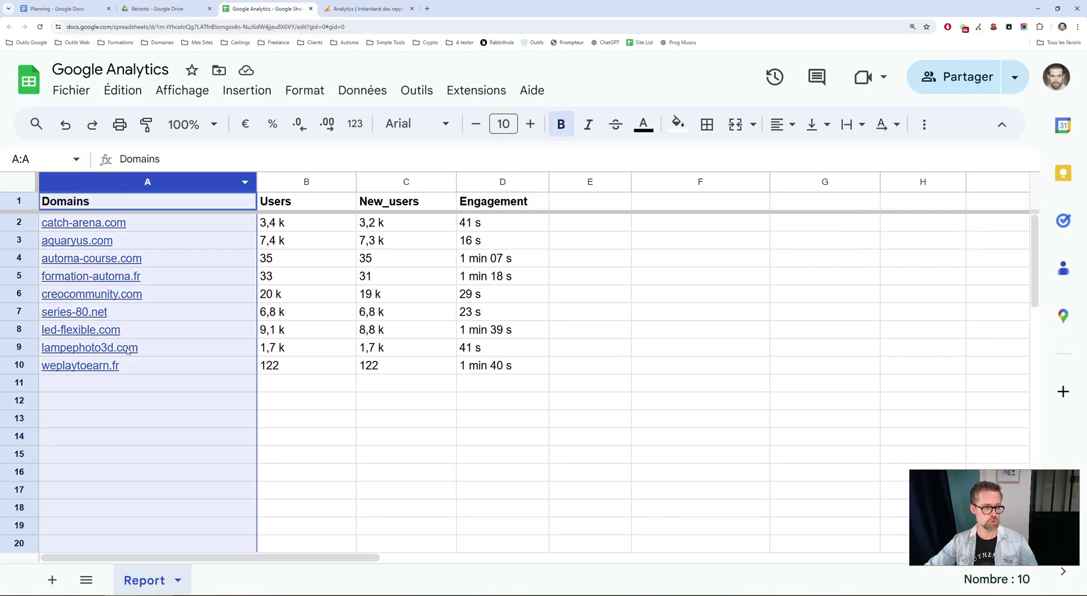
# Return to Automa and examine the reference key of the Domains Google Sheets block
pyautogui.moveTo(152, 236)
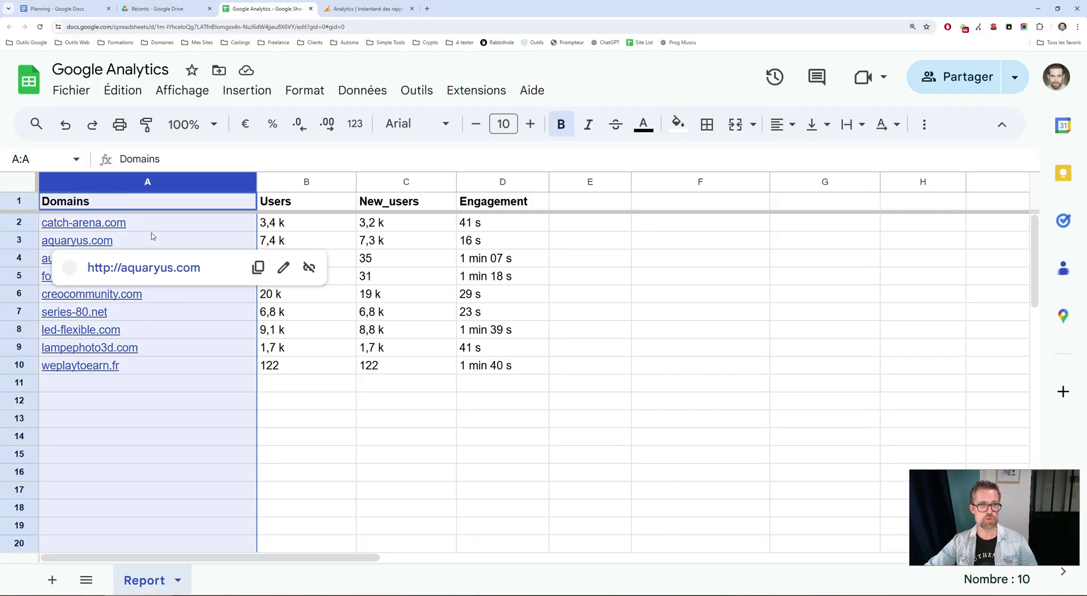
pyautogui.hotkey('alt', 'Tab')
pyautogui.click(107, 192)
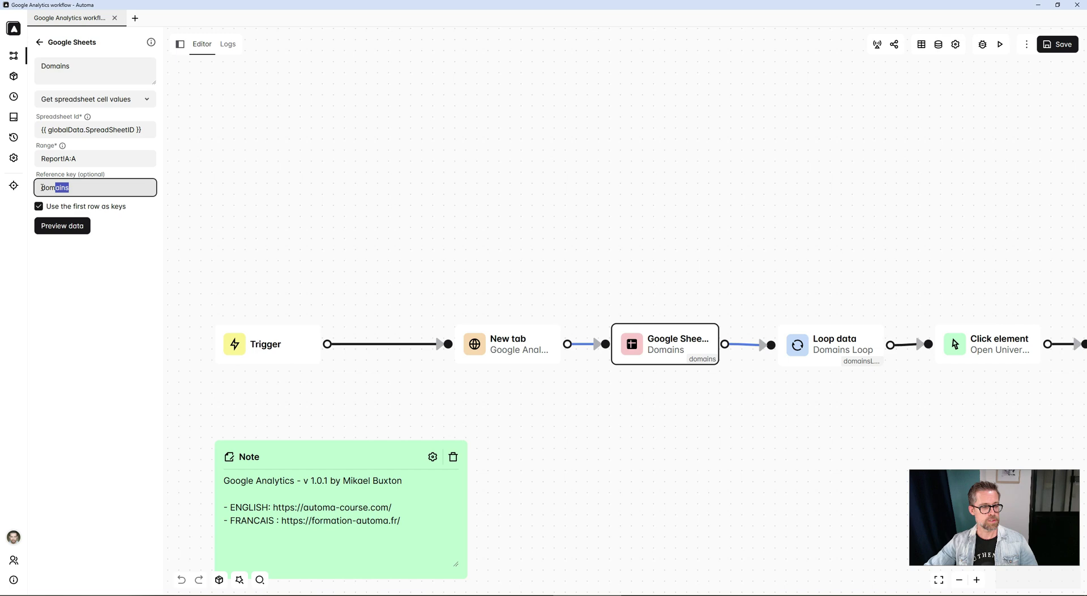
pyautogui.hotkey('ctrl', 'a')
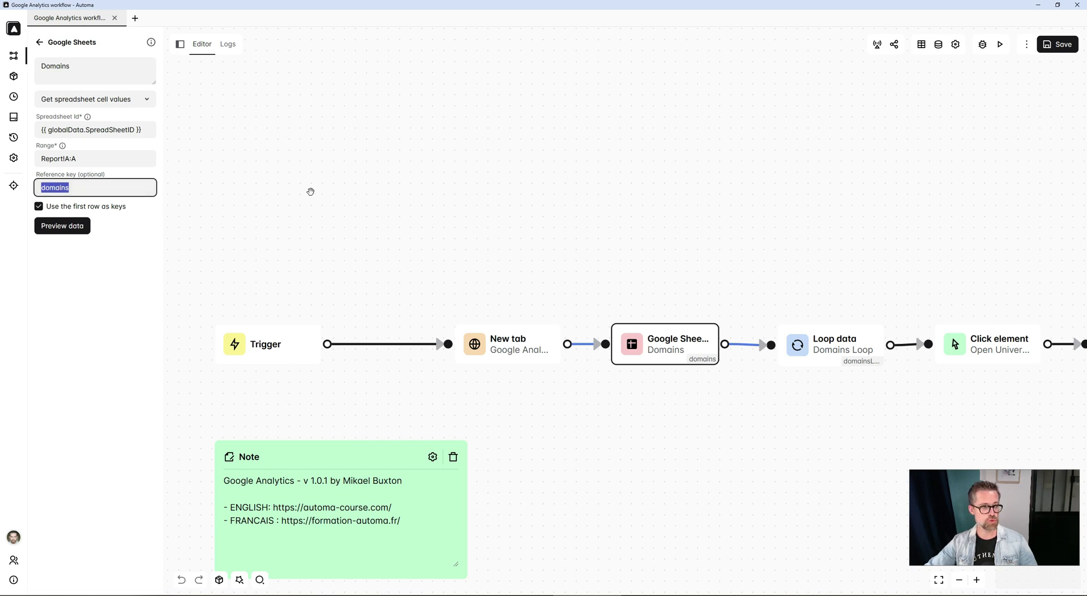
# Inspect the Domains Loop block, comparing it with the sheet's domain list and examining its domains reference key
pyautogui.moveTo(597, 235); pyautogui.dragTo(417, 235)
pyautogui.click(646, 363)
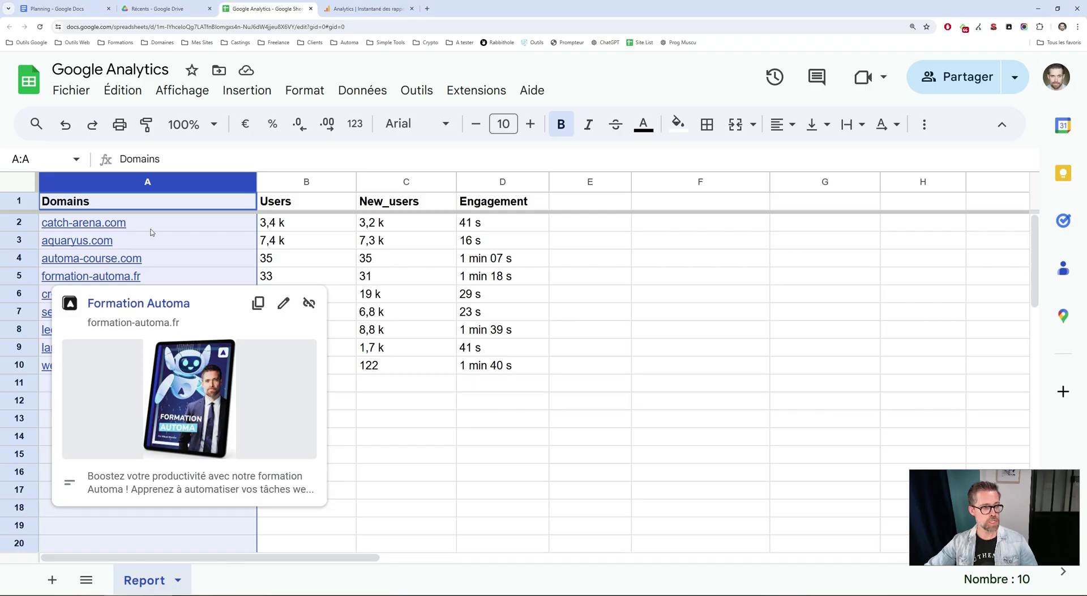
pyautogui.click(151, 226)
pyautogui.hotkey('shift', 'space')
pyautogui.hotkey('ctrl', 'shift', 'Down')
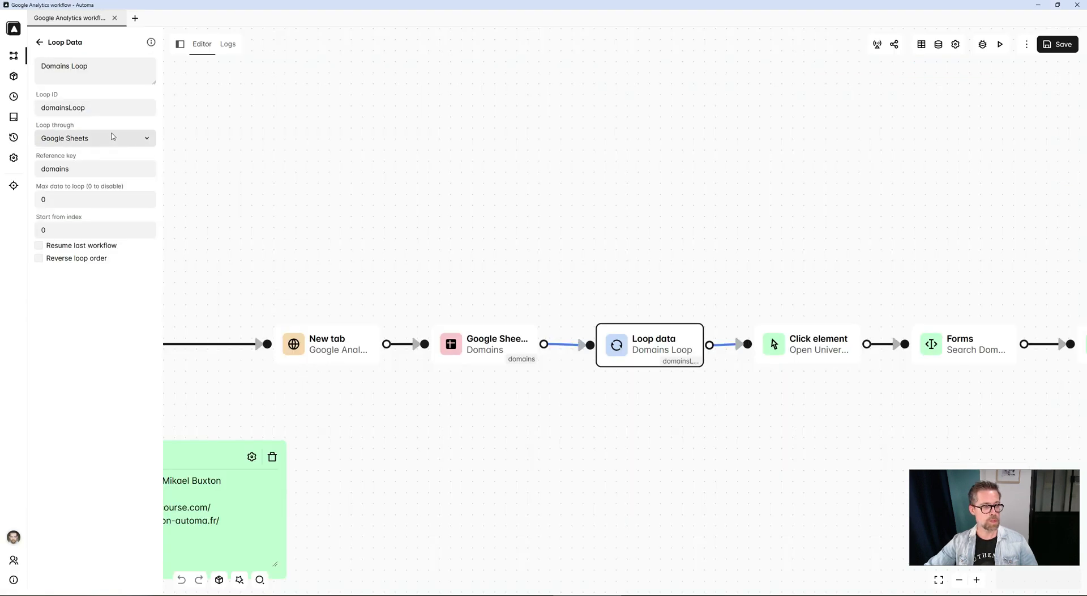
pyautogui.doubleClick(79, 168)
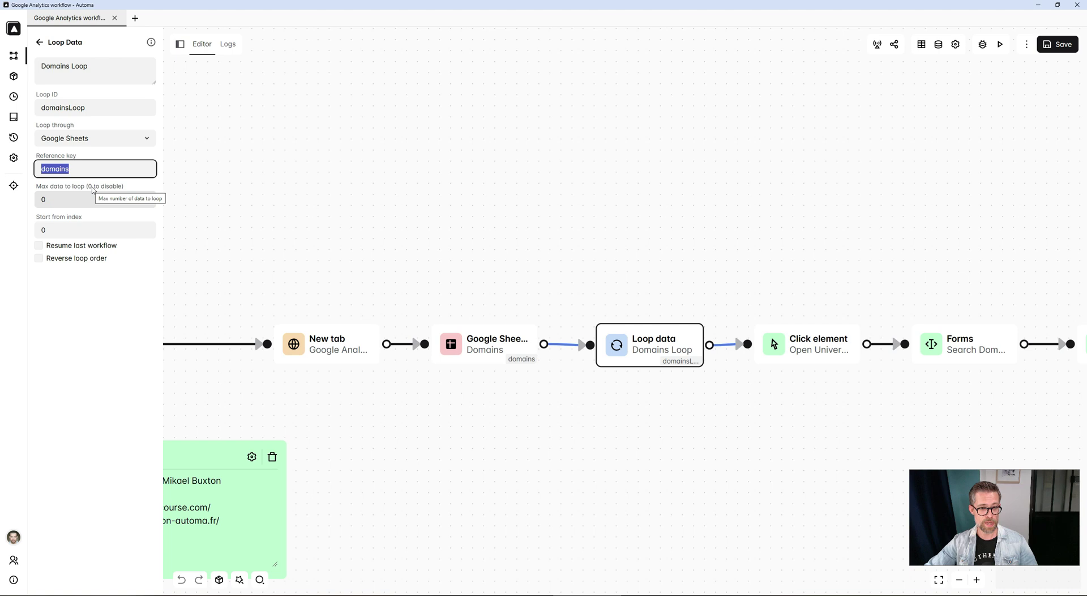
# Inspect the Open Universal Picker Click element block, then switch to Google Analytics and open the property picker
pyautogui.moveTo(695, 272); pyautogui.dragTo(425, 240)
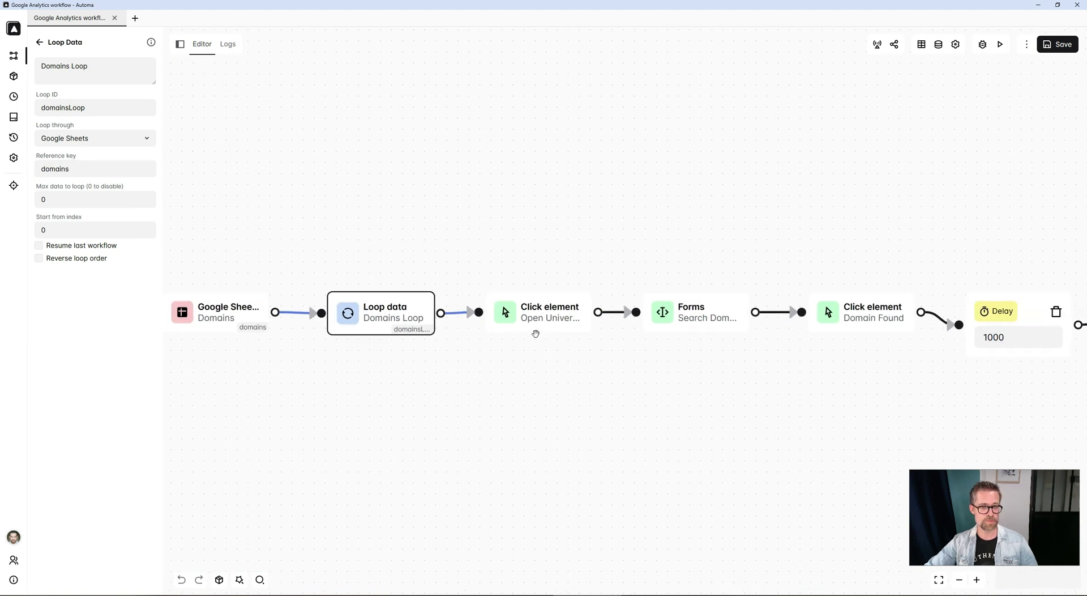
pyautogui.doubleClick(538, 329)
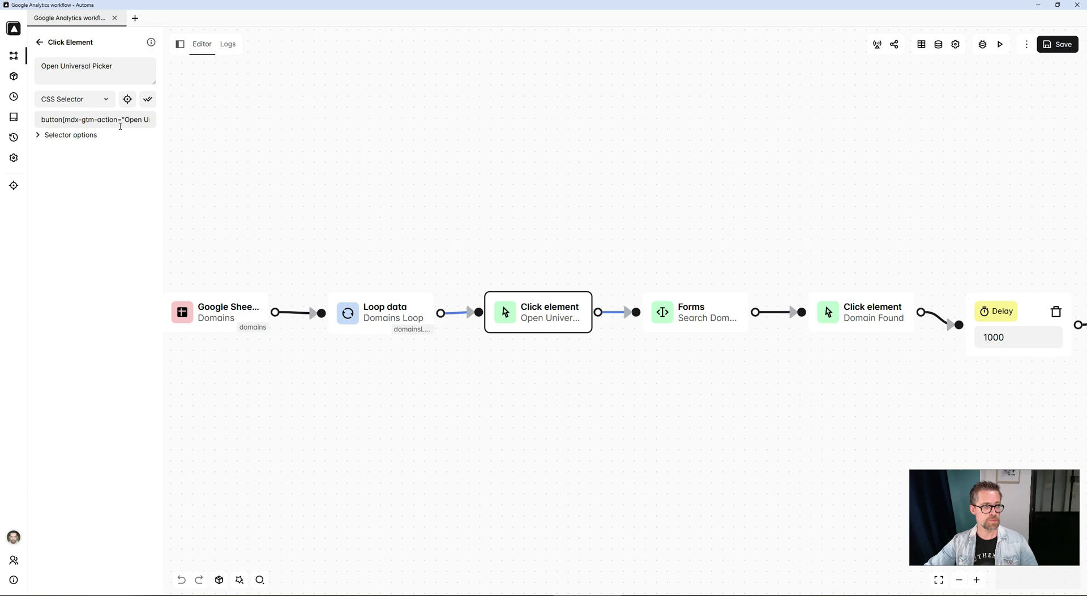
pyautogui.hotkey('alt', 'Tab')
pyautogui.click(368, 6)
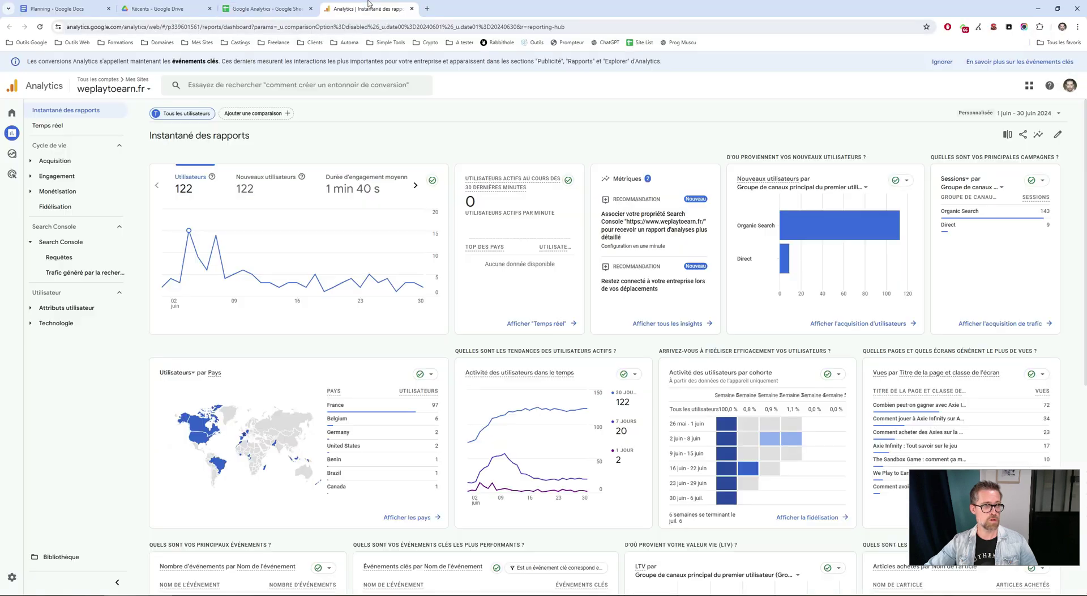
pyautogui.click(136, 89)
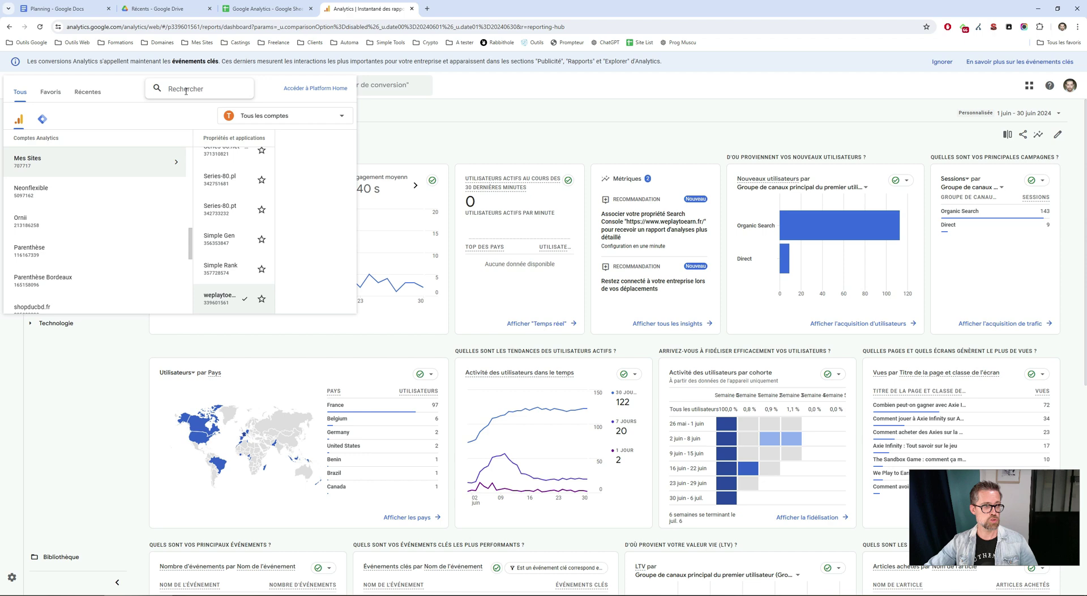
# Relate the sheet's first domain to the Analytics picker's search field and the Open Universal Picker block
pyautogui.click(266, 8)
pyautogui.click(139, 222)
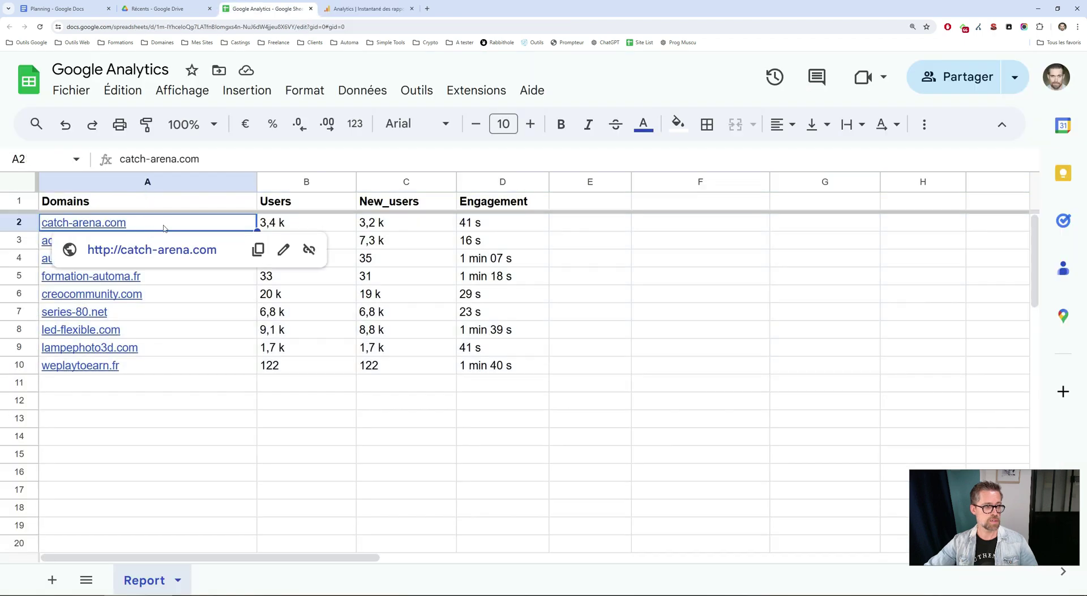
pyautogui.click(368, 8)
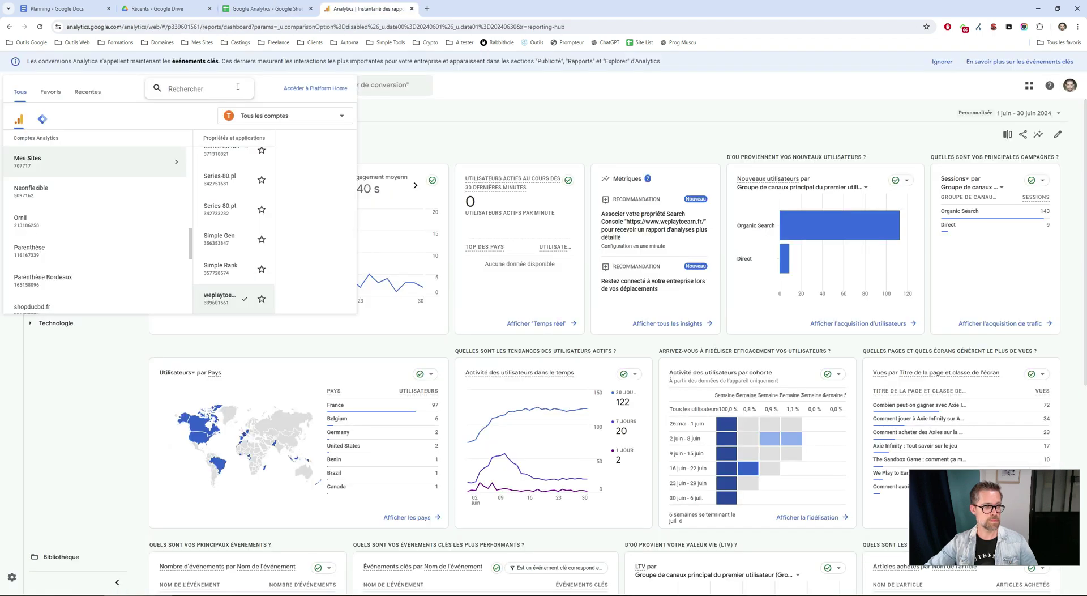
pyautogui.hotkey('alt', 'Tab')
pyautogui.moveTo(609, 429); pyautogui.dragTo(510, 434)
pyautogui.moveTo(446, 321)
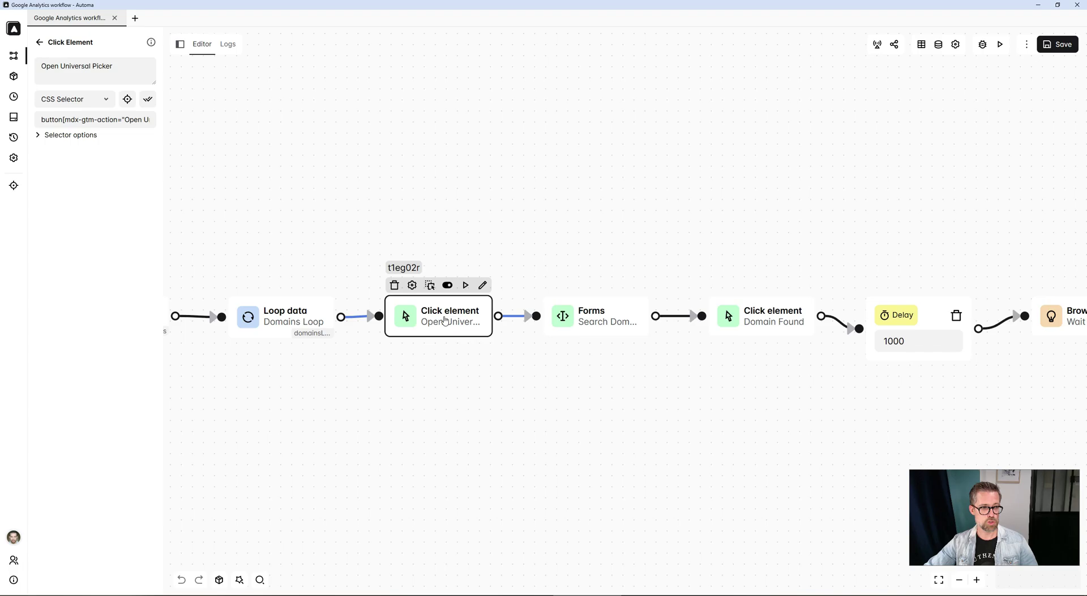
pyautogui.hotkey('alt', 'Tab')
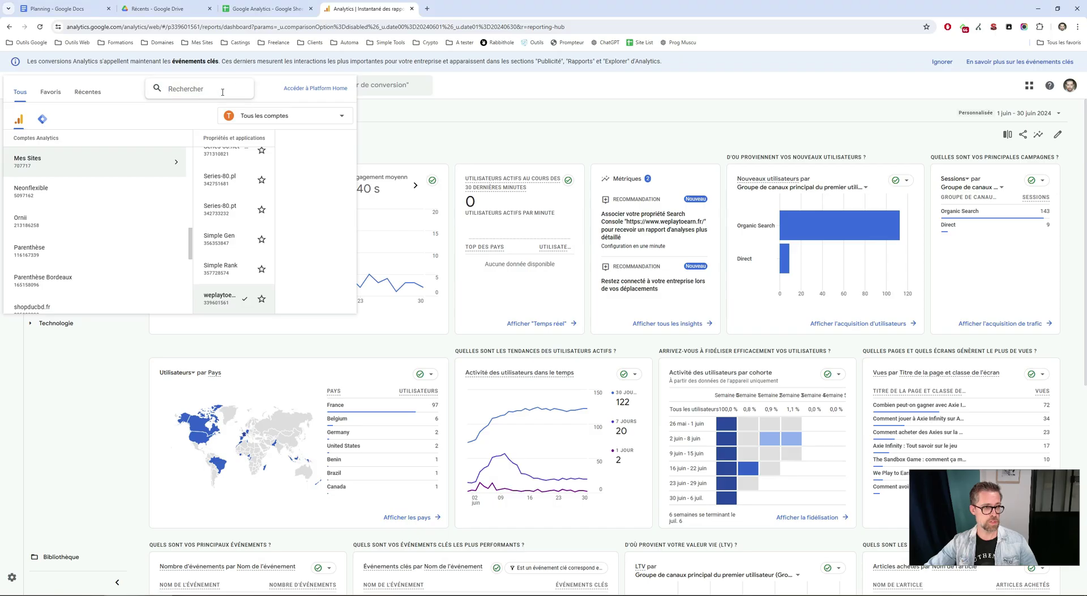
pyautogui.hotkey('alt', 'Tab')
# Inspect the Search Domain Forms block and compare its CSS selector with the Analytics picker's search field
pyautogui.click(552, 284)
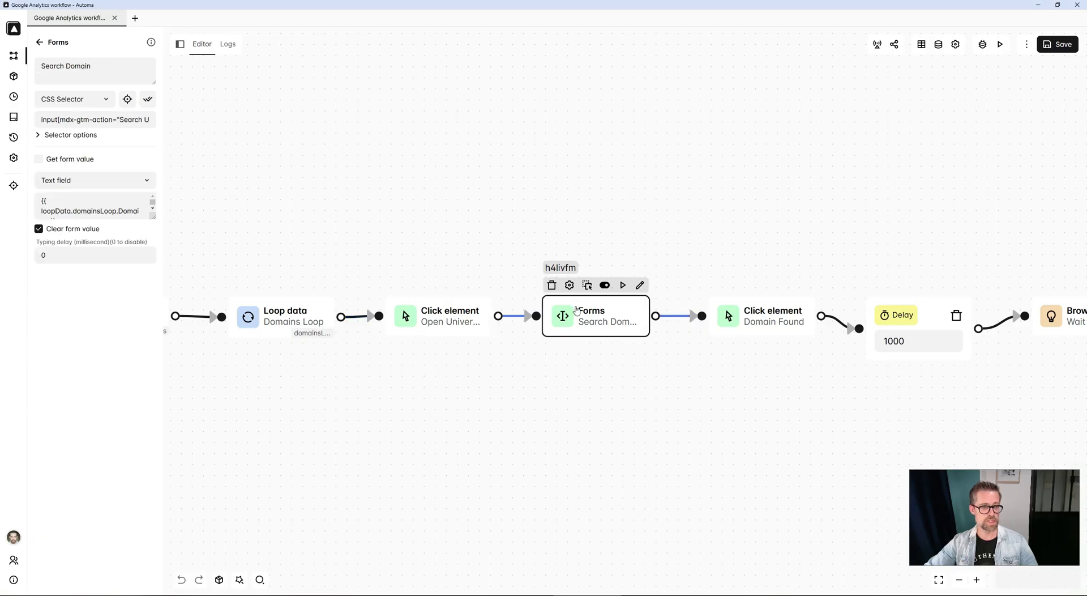
pyautogui.hotkey('alt', 'Tab')
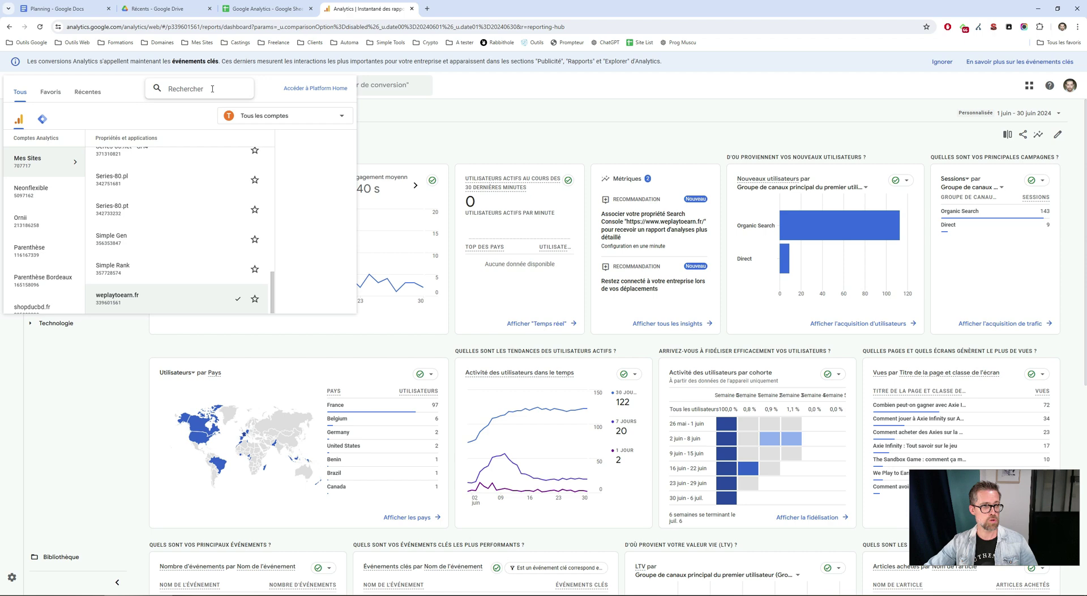
pyautogui.hotkey('alt', 'Tab')
pyautogui.moveTo(98, 119); pyautogui.dragTo(31, 126)
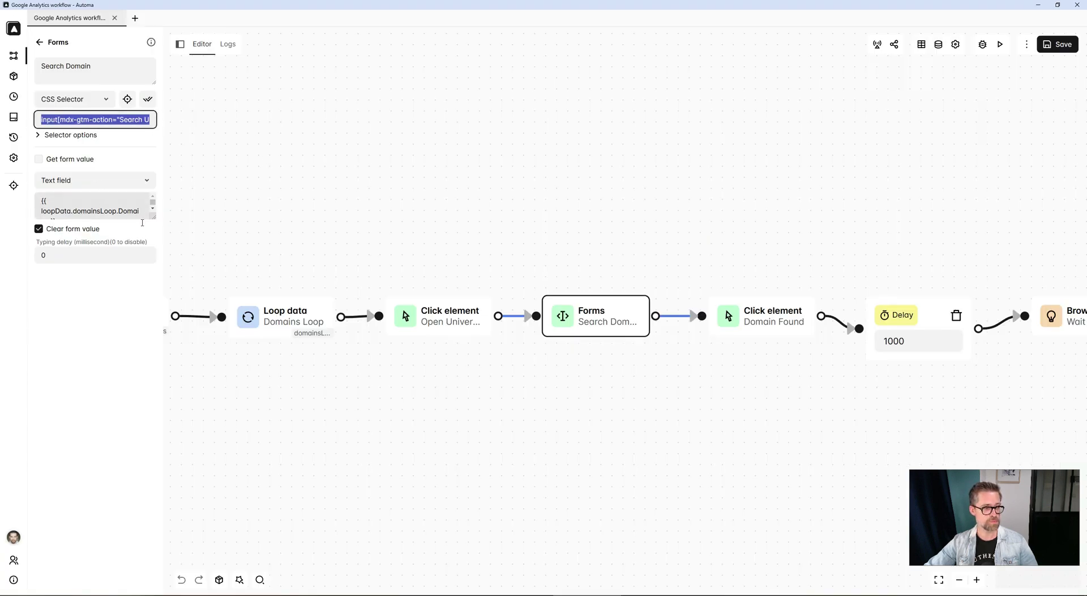
# Enlarge the Search Domain block's value field, relate it to the sheet's first domain, and examine its loopData part
pyautogui.moveTo(153, 218); pyautogui.dragTo(161, 303)
pyautogui.click(114, 241)
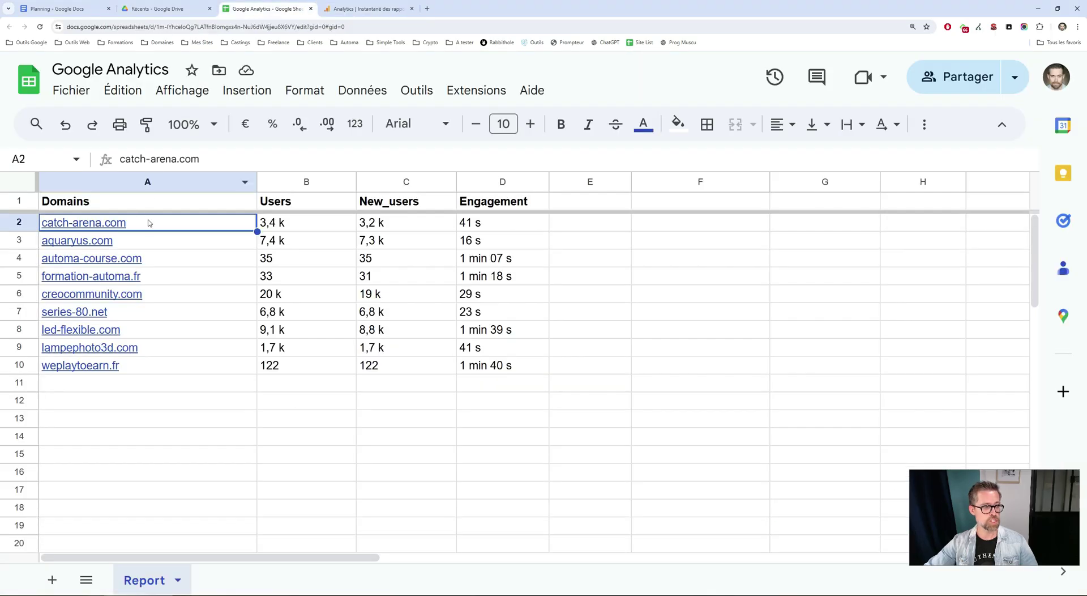
pyautogui.click(149, 223)
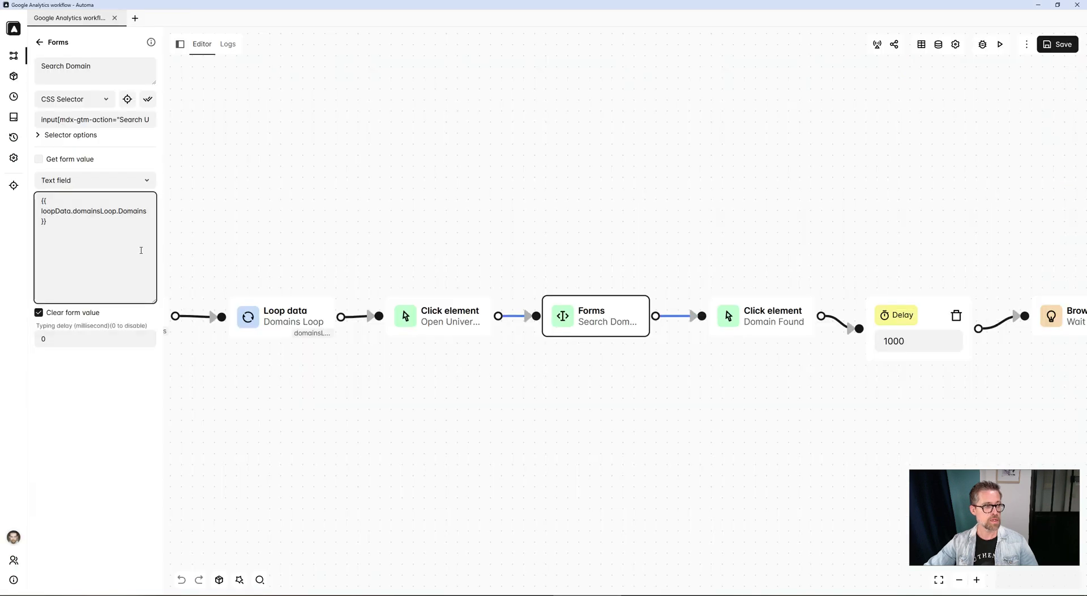
pyautogui.click(92, 224)
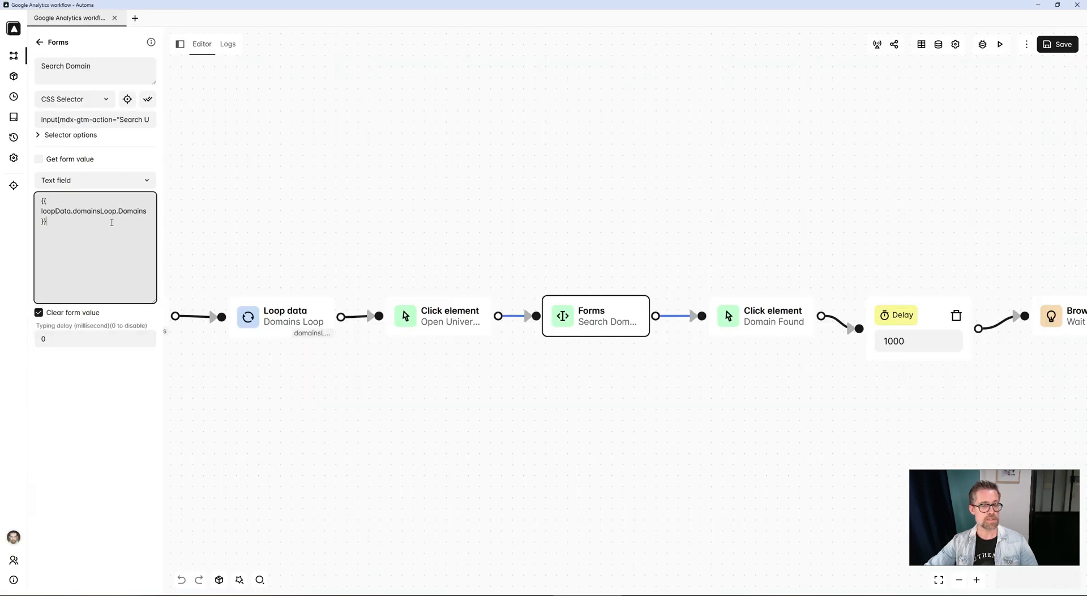
pyautogui.doubleClick(54, 212)
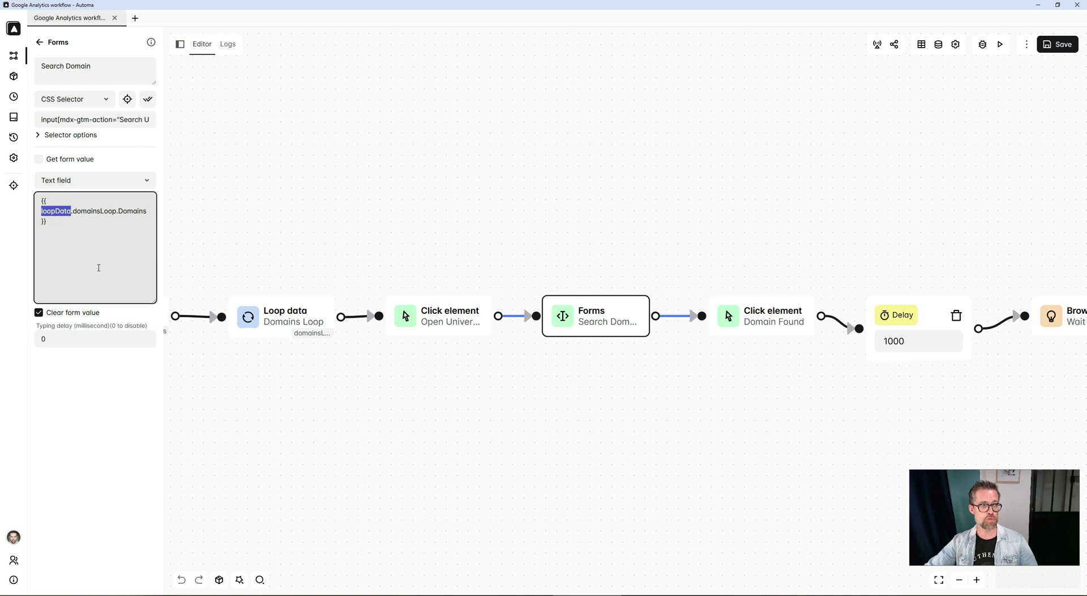
# Compare the domainsLoop part of the Search Domain value with the Loop ID of the Domains Loop block
pyautogui.doubleClick(101, 212)
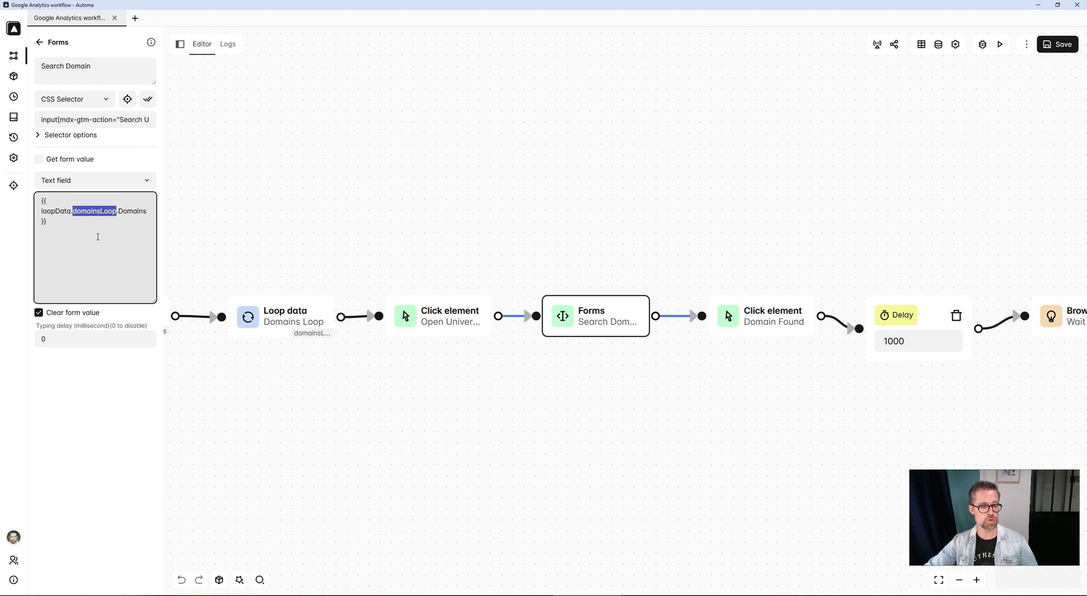
pyautogui.click(277, 318)
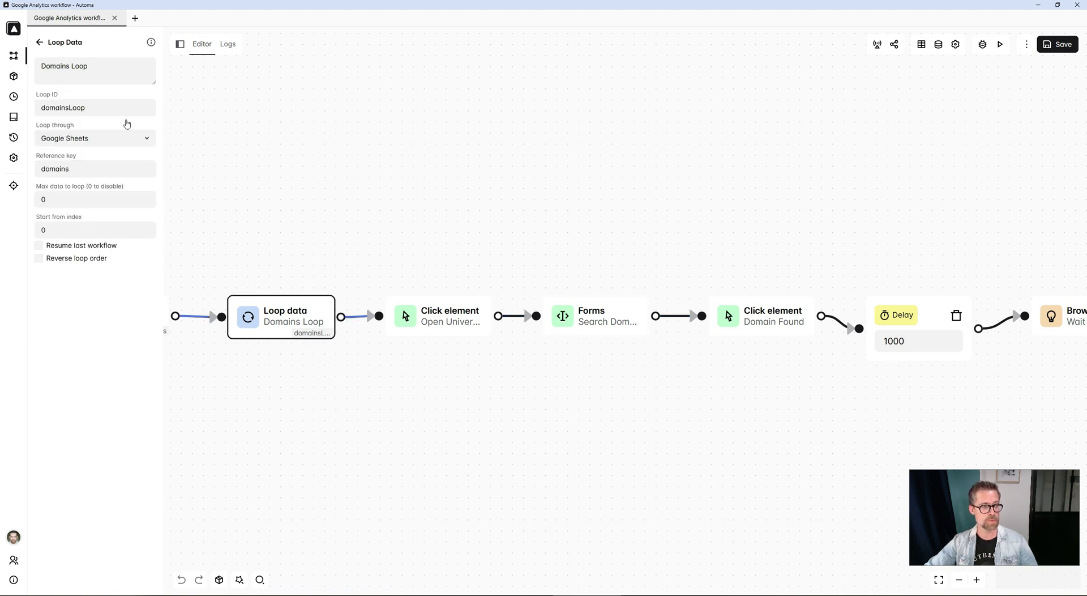
pyautogui.doubleClick(104, 107)
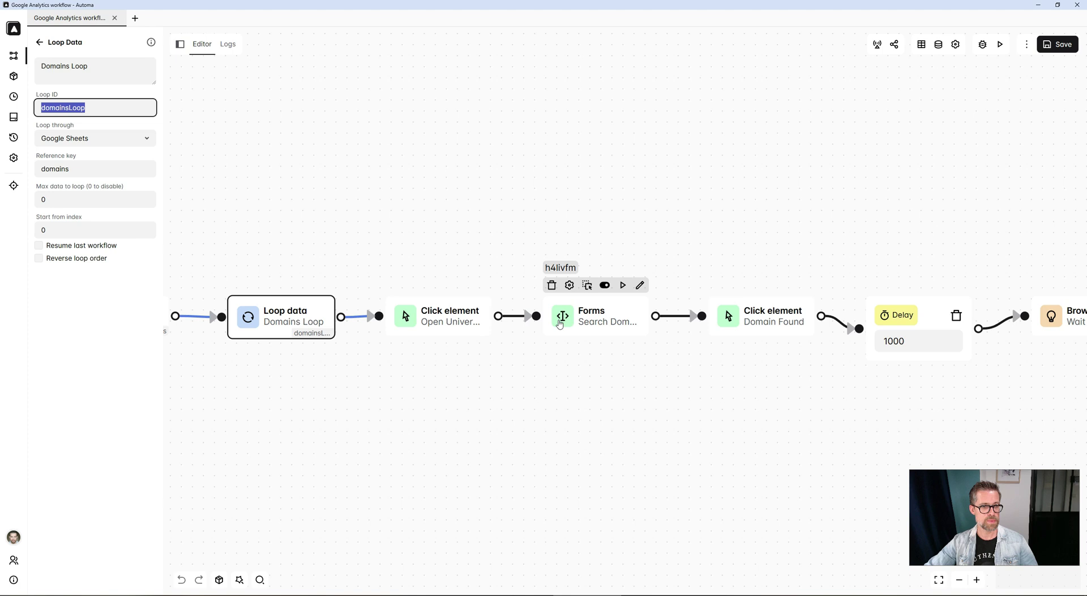
# Compare the Domains part of the Search Domain value with the sheet's column A header and the first domain under it
pyautogui.click(588, 314)
pyautogui.moveTo(153, 215); pyautogui.dragTo(154, 261)
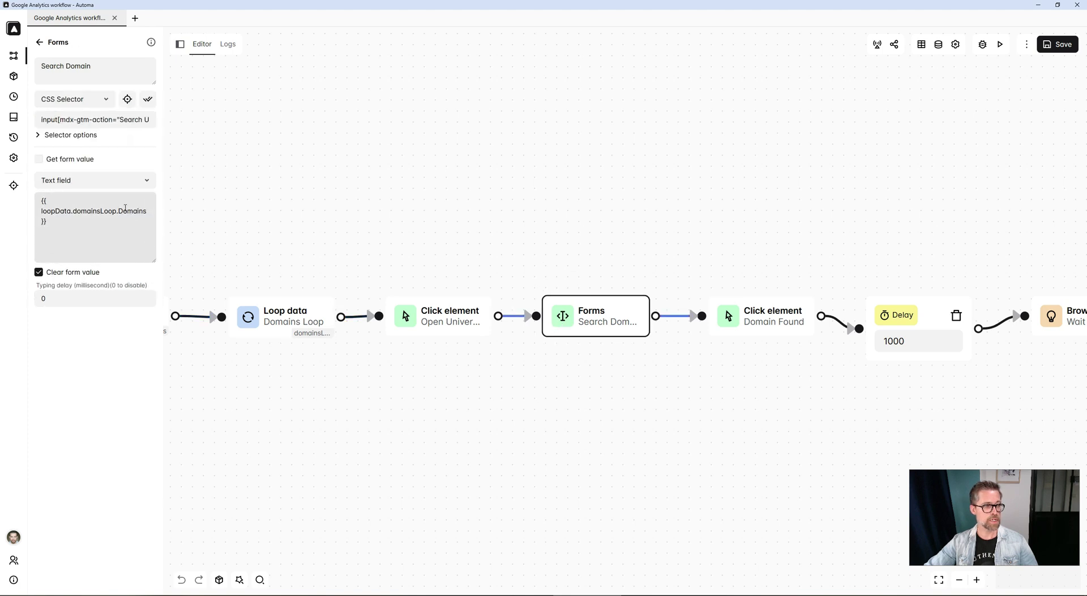
pyautogui.moveTo(119, 211); pyautogui.dragTo(147, 211)
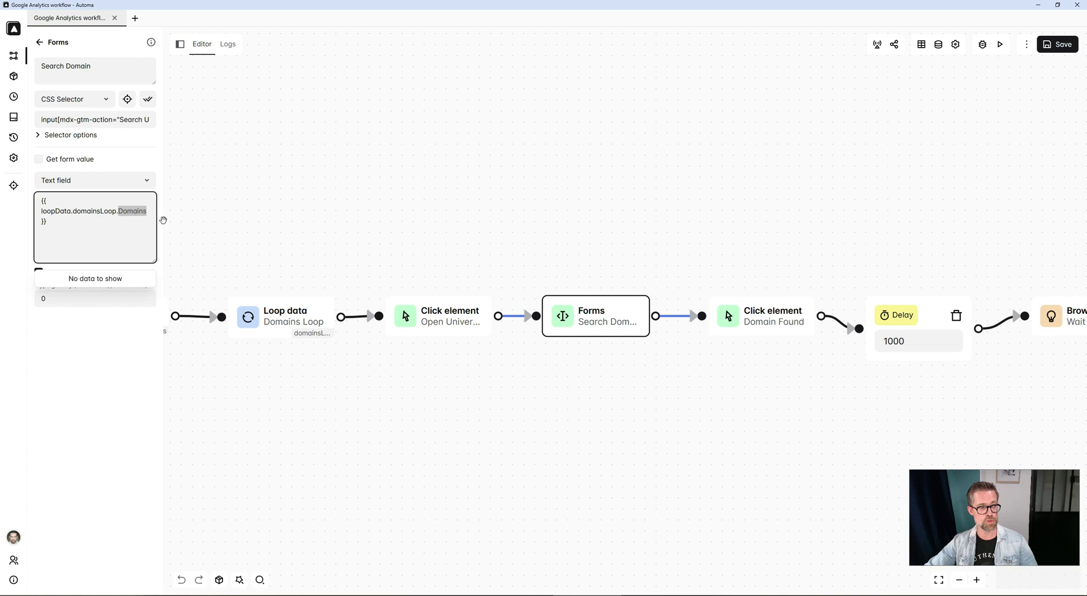
pyautogui.hotkey('alt', 'Tab')
pyautogui.click(141, 203)
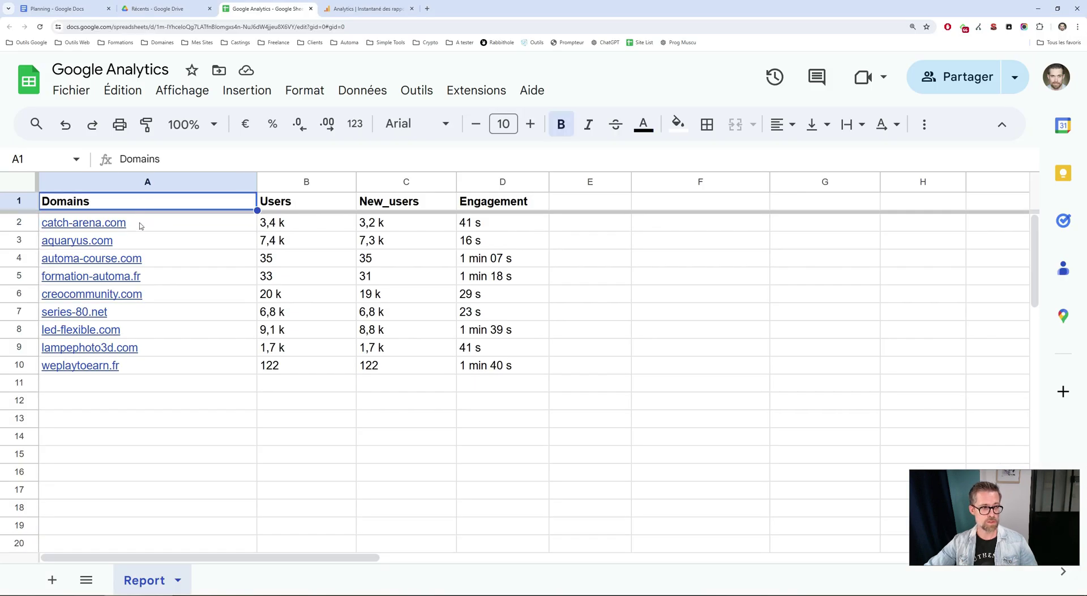
pyautogui.moveTo(141, 225)
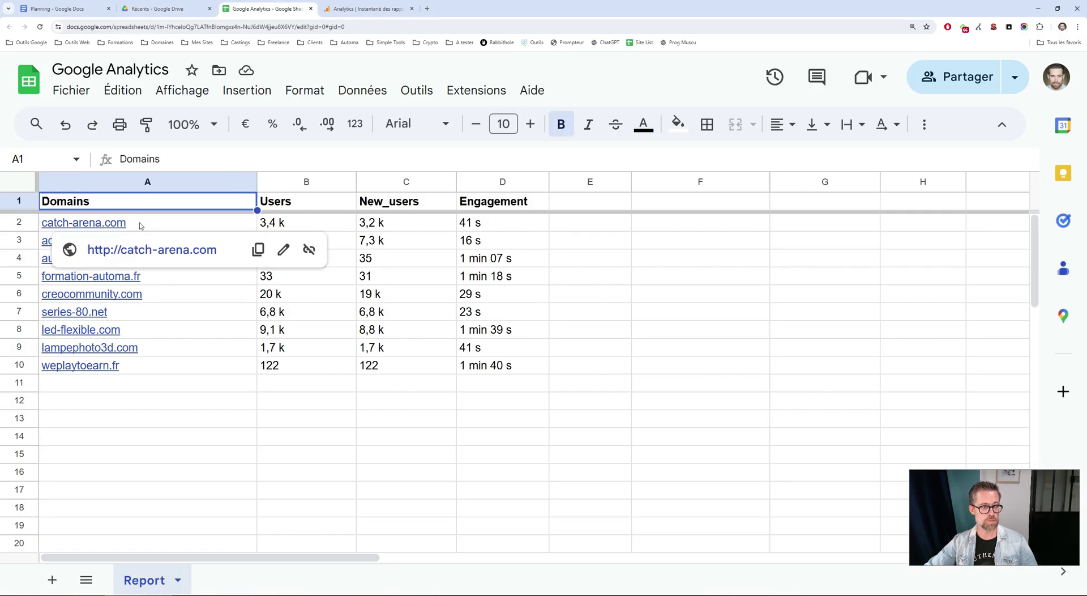
pyautogui.click(25, 227)
pyautogui.click(153, 225)
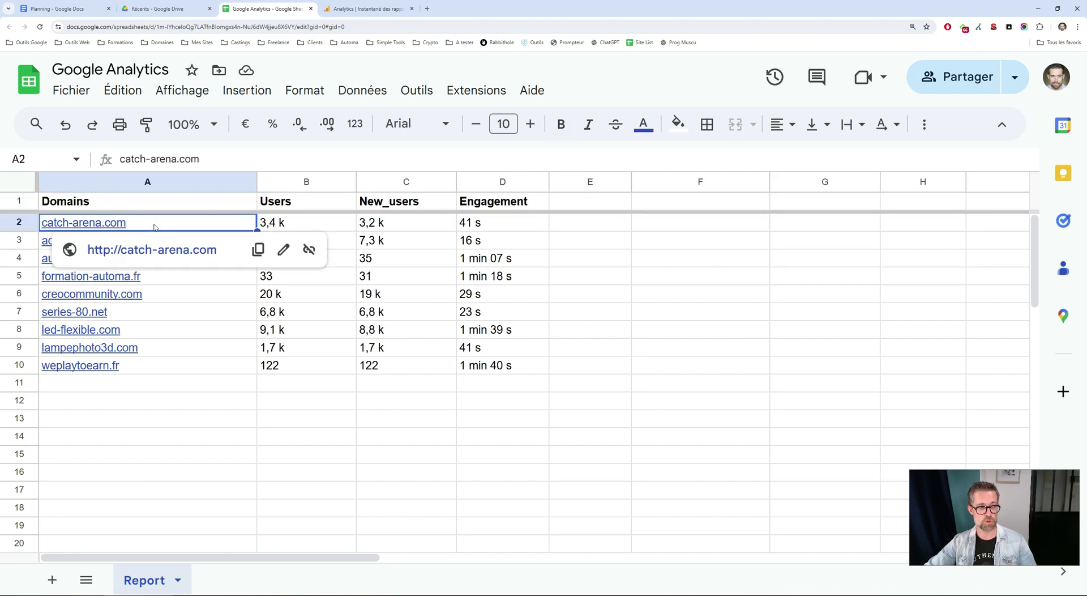
pyautogui.hotkey('alt', 'Tab')
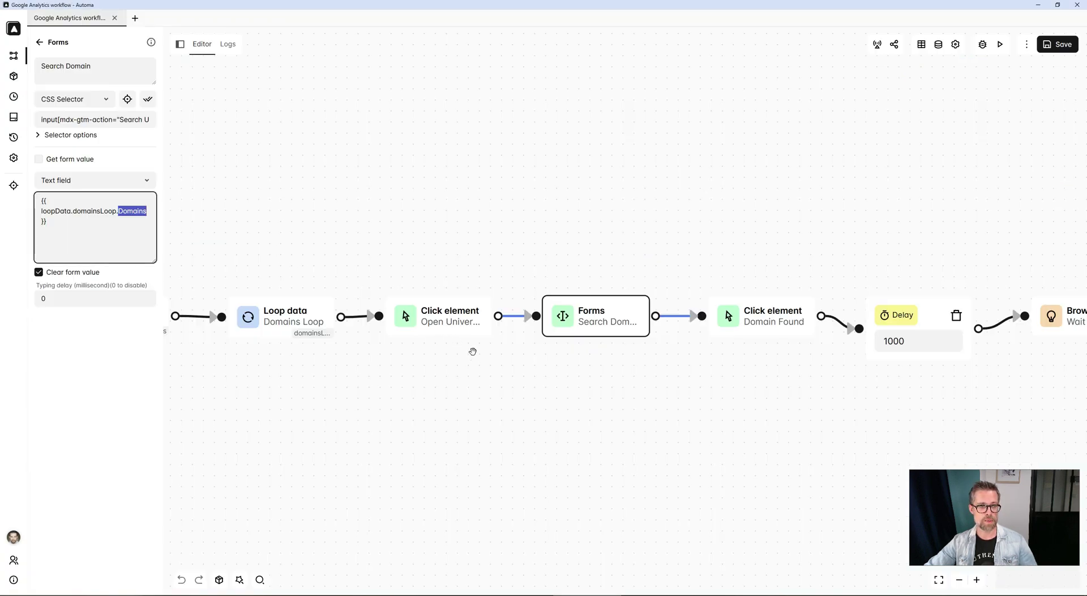
# Inspect the Domain Found Click element block's CSS selector and expand its selector options
pyautogui.click(488, 381)
pyautogui.hscroll(1, 517, 379)
pyautogui.hotkey('alt', 'Tab')
pyautogui.hotkey('alt', 'Tab')
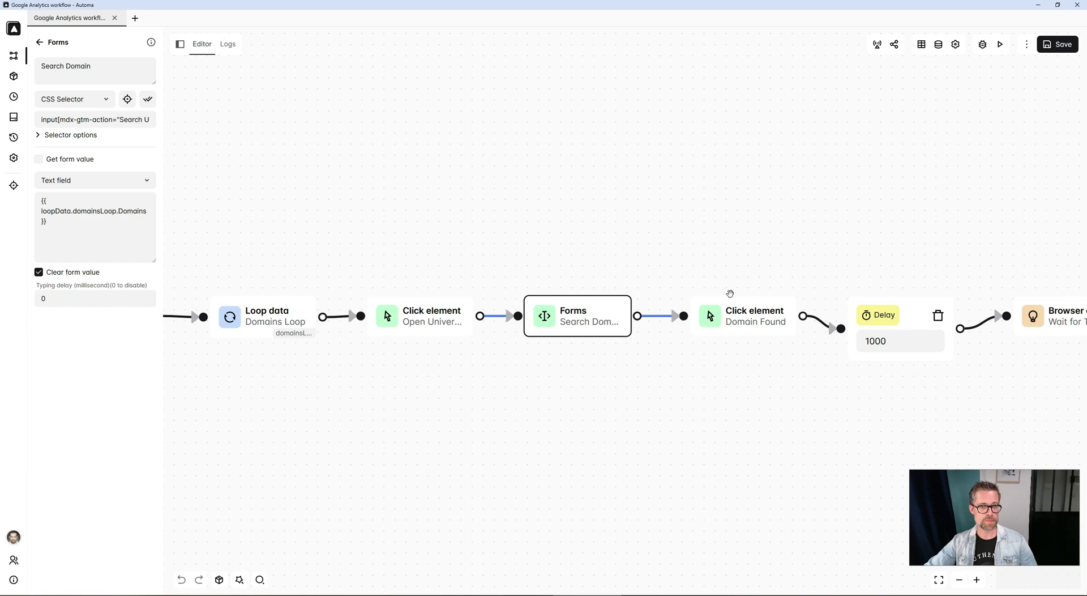
pyautogui.click(736, 312)
pyautogui.moveTo(104, 120); pyautogui.dragTo(153, 124)
pyautogui.click(63, 136)
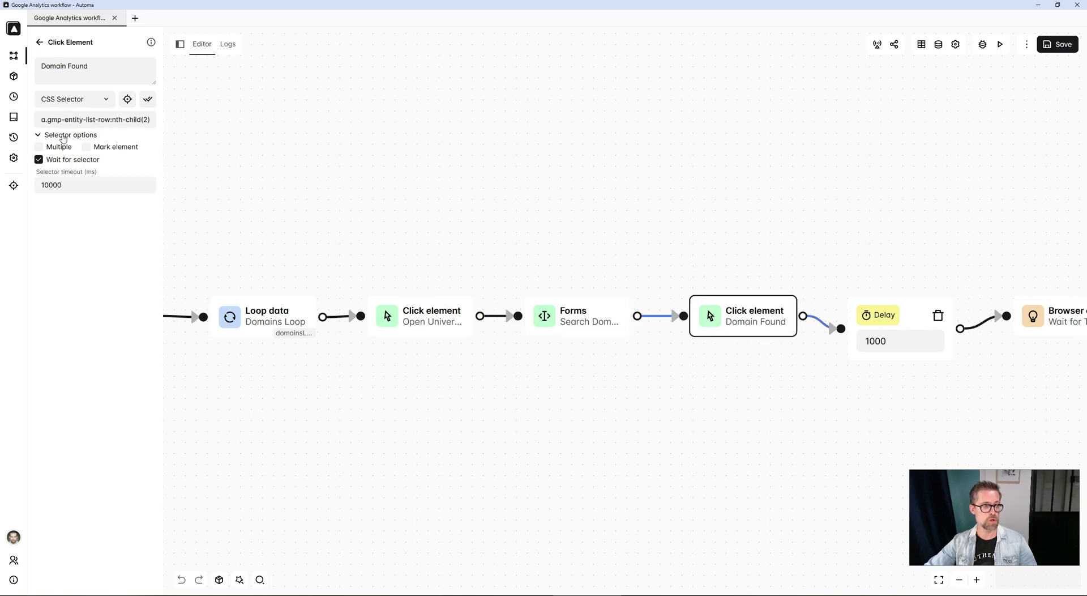
# Copy catch-arena.com from cell A2 of the Report sheet and search for it in the Google Analytics property picker
pyautogui.hotkey('alt', 'Tab')
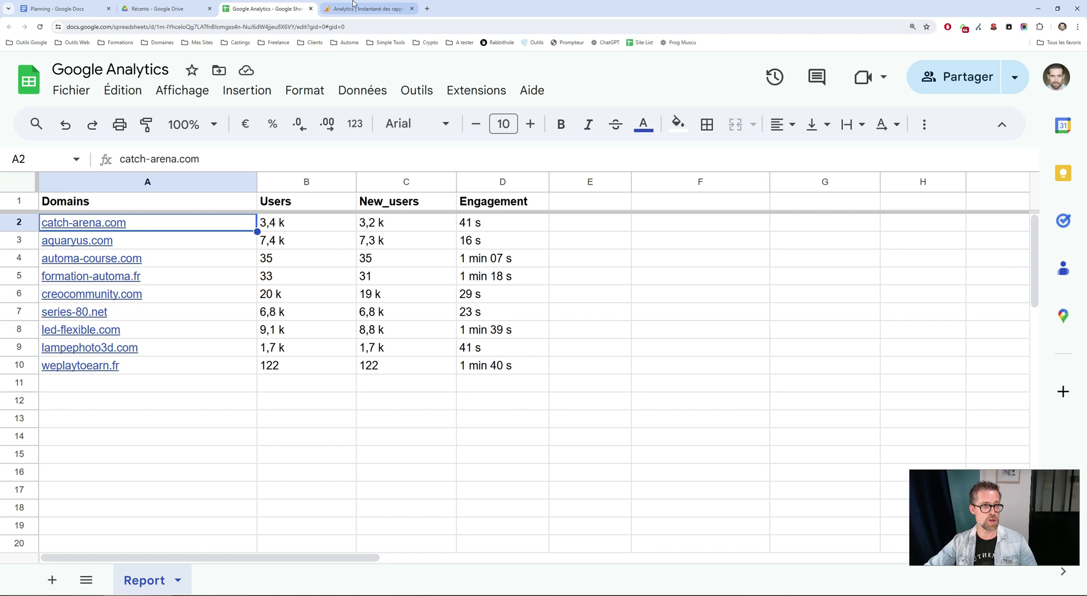
pyautogui.click(362, 8)
pyautogui.click(266, 9)
pyautogui.hotkey('ctrl', 'c')
pyautogui.hotkey('ctrl', 'Tab')
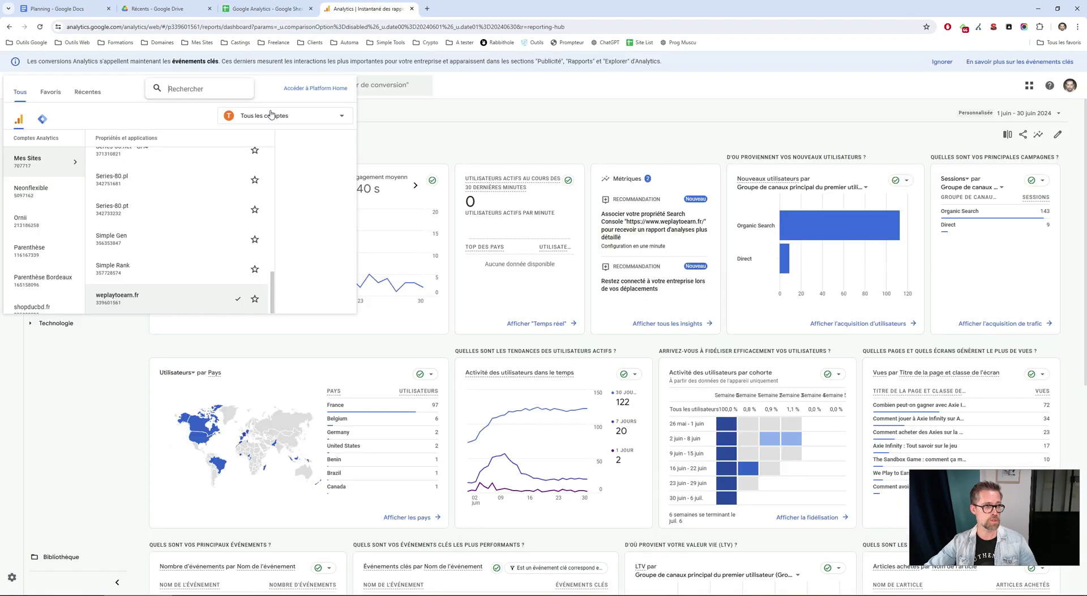
pyautogui.hotkey('ctrl', 'v')
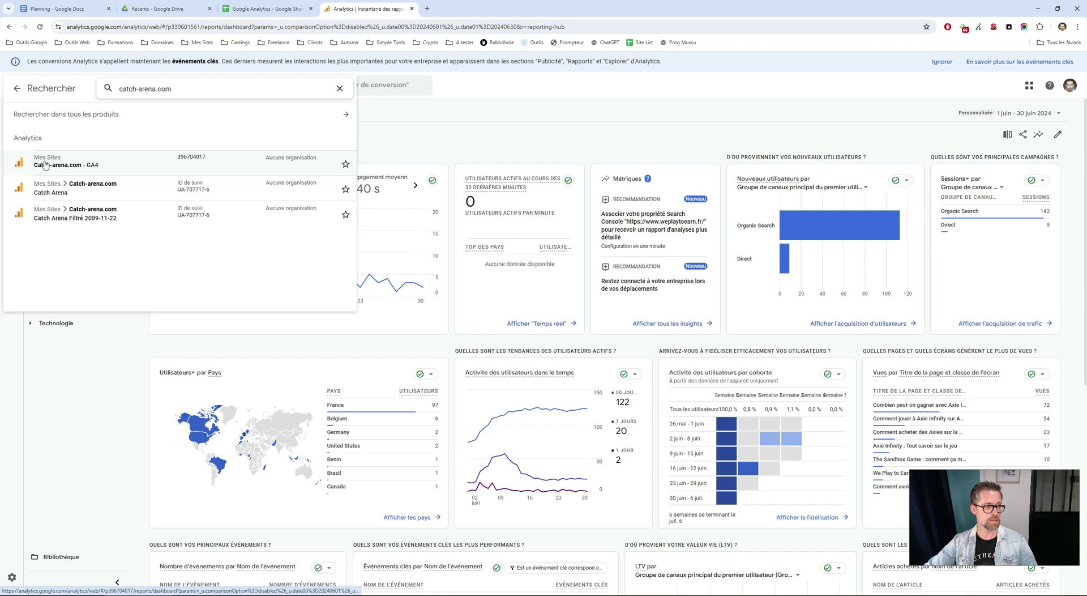
# Switch back to the Automa workflow and inspect the Delay block that follows the Domain Found block
pyautogui.hotkey('alt', 'Tab')
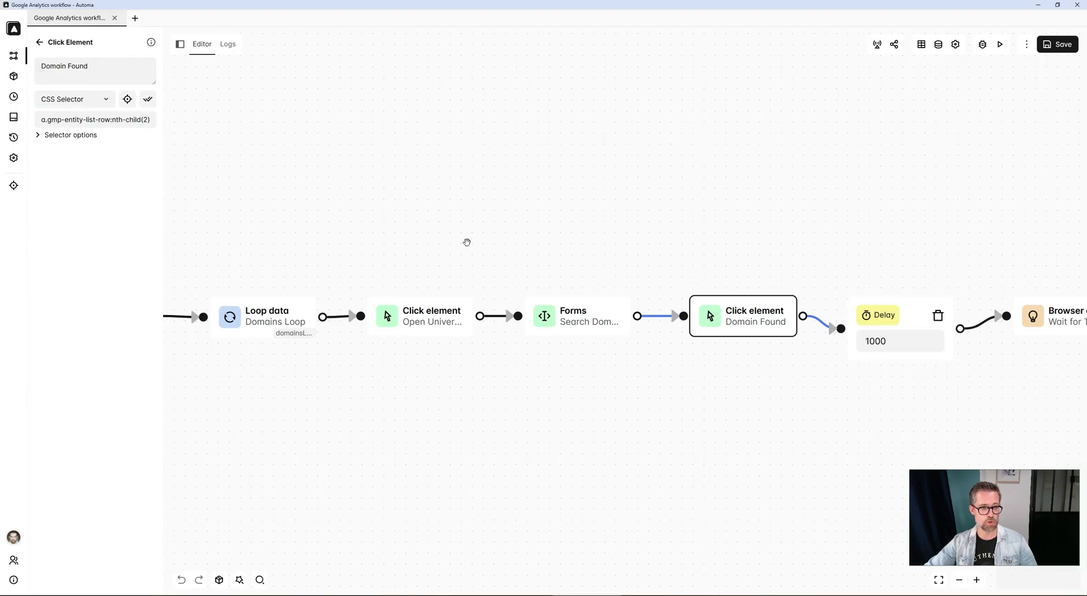
pyautogui.hscroll(2, 723, 381)
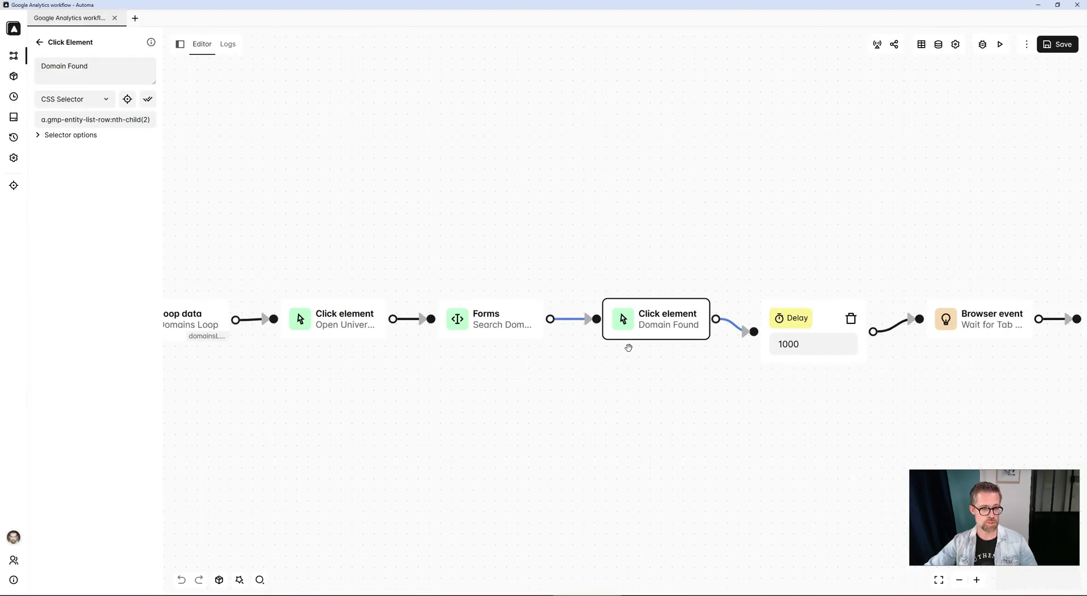
pyautogui.hscroll(4, 549, 400)
pyautogui.click(581, 347)
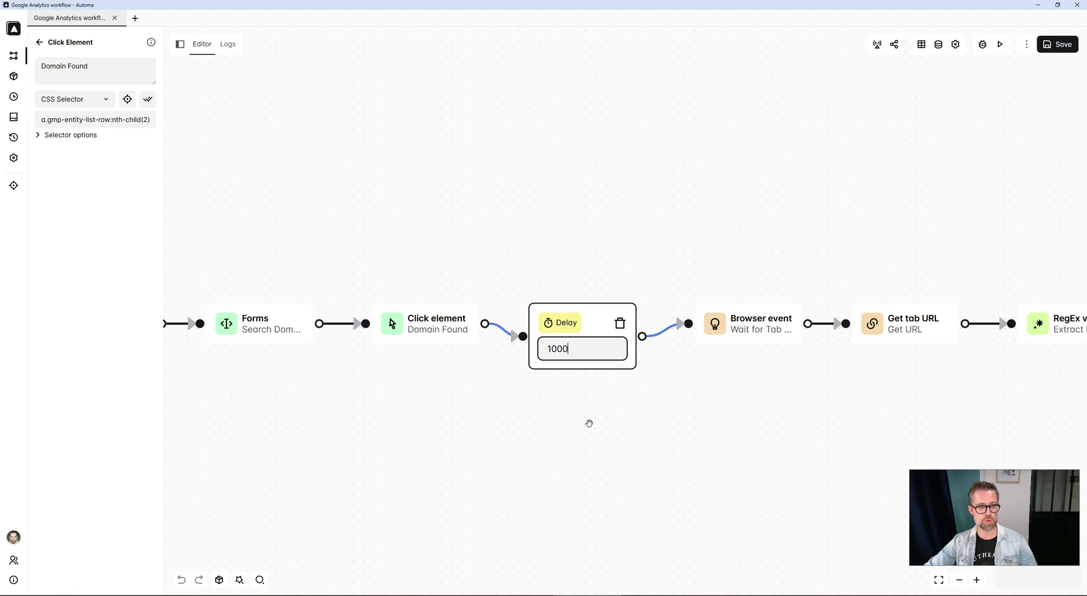
pyautogui.click(587, 423)
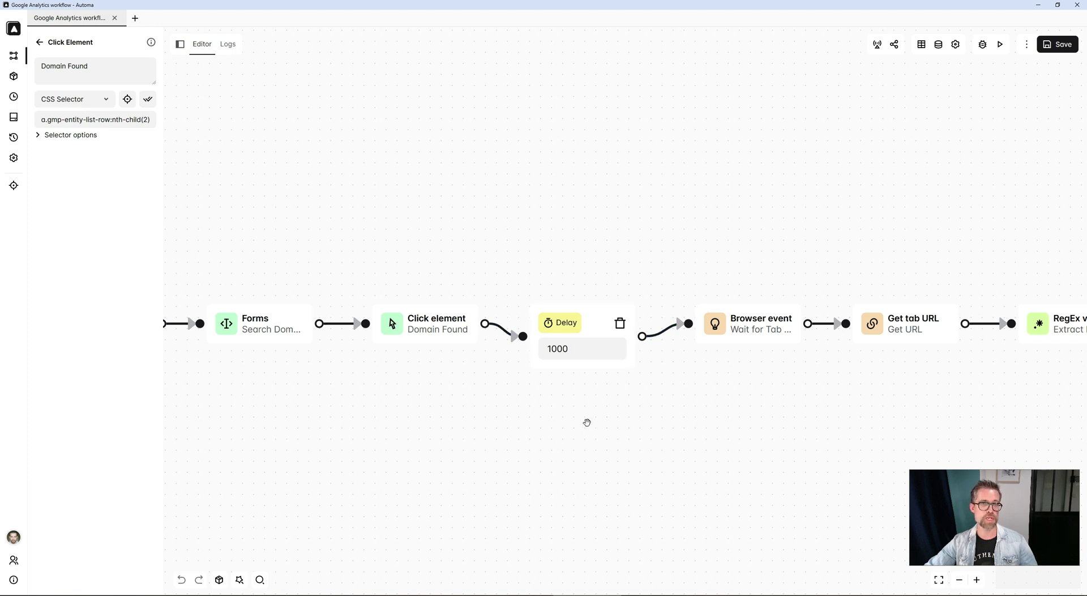
# Inspect the timeout and event settings of the Wait for Tab Load Browser event block
pyautogui.hscroll(2, 587, 422)
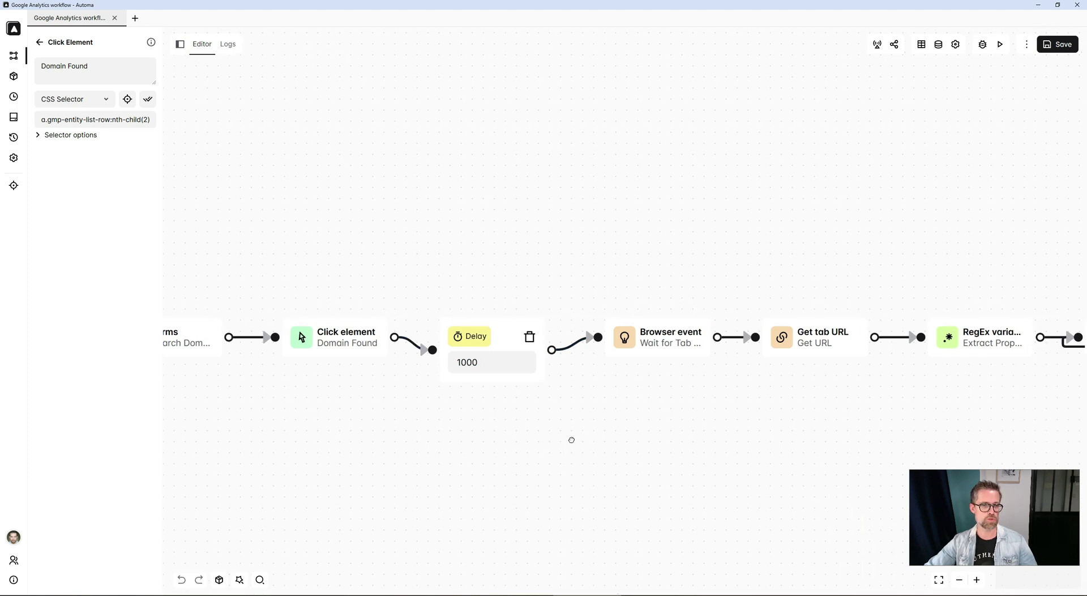
pyautogui.click(650, 340)
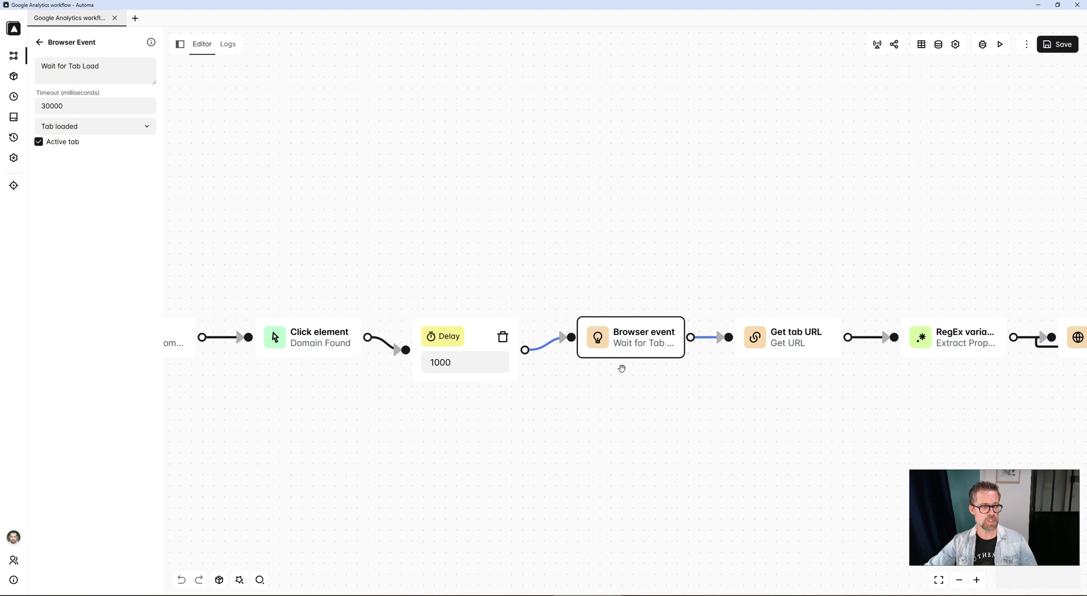
pyautogui.moveTo(633, 343)
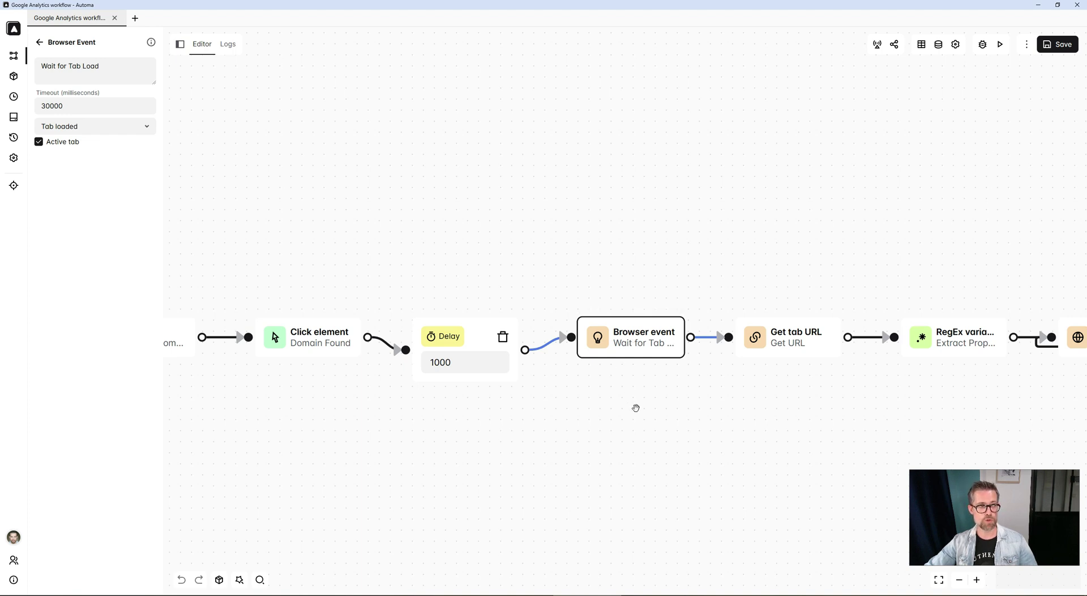
# Inspect the Get tab URL block's tab selection and the variable it assigns
pyautogui.moveTo(636, 405); pyautogui.dragTo(444, 408)
pyautogui.click(561, 356)
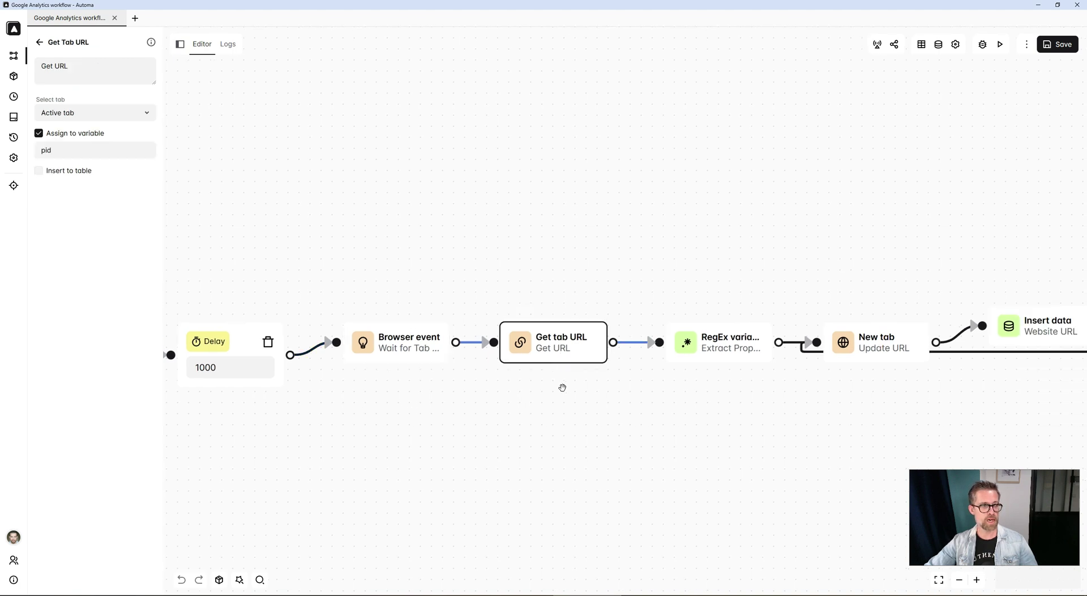
pyautogui.moveTo(576, 386); pyautogui.dragTo(459, 397)
pyautogui.moveTo(463, 360)
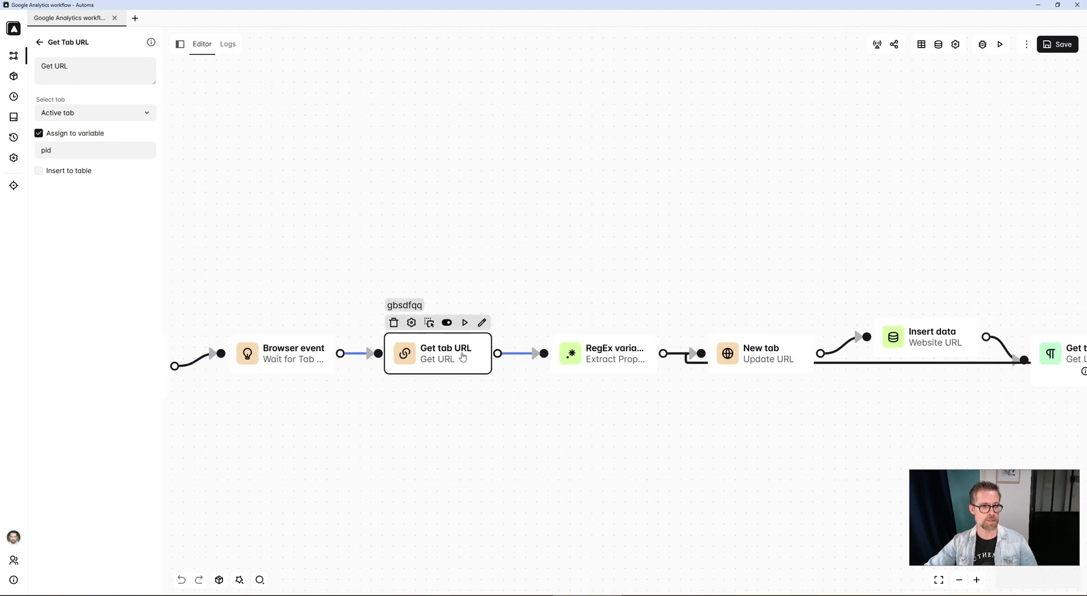
# Open the Catch-arena.com - GA4 property from the Google Analytics search results, then return to the Automa workflow
pyautogui.hotkey('alt', 'Tab')
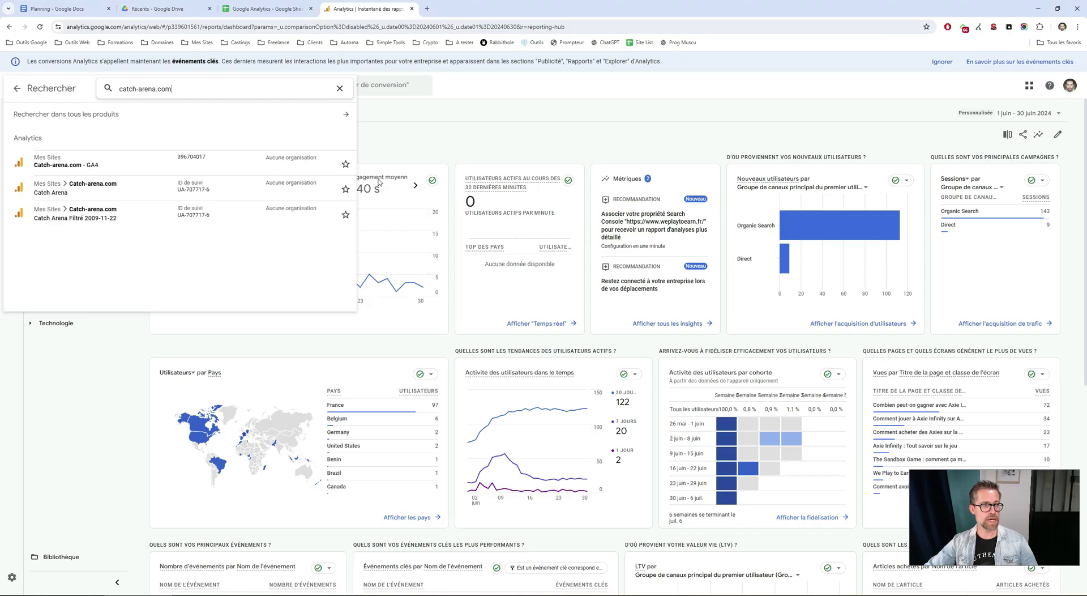
pyautogui.click(149, 163)
pyautogui.hotkey('alt', 'Tab')
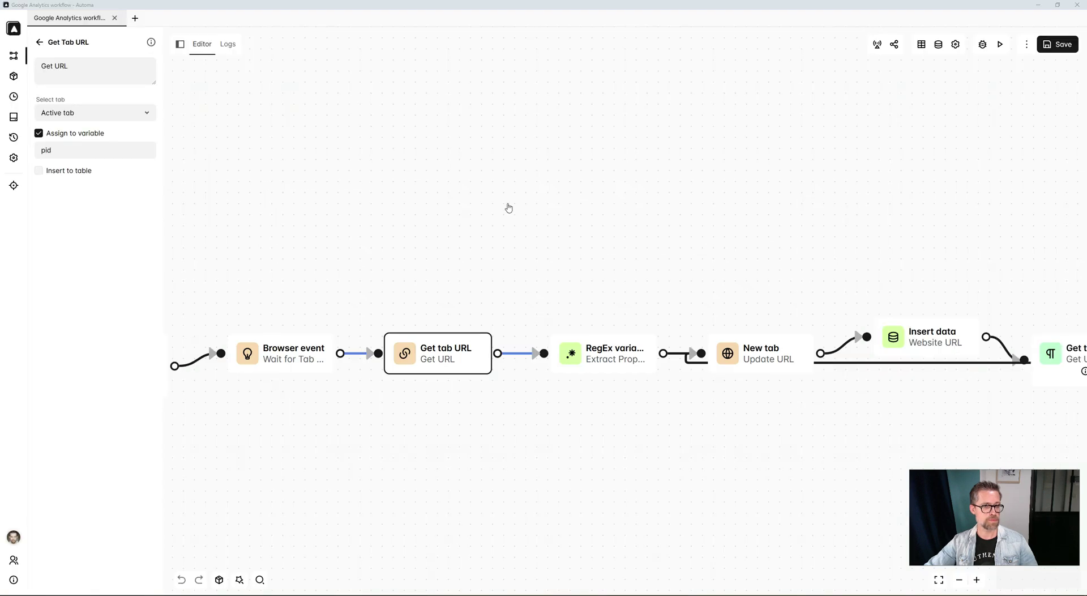
# Compare the Extract Property ID block's regular expression with the property ID in the Google Analytics page address
pyautogui.moveTo(695, 284); pyautogui.dragTo(551, 289)
pyautogui.click(494, 356)
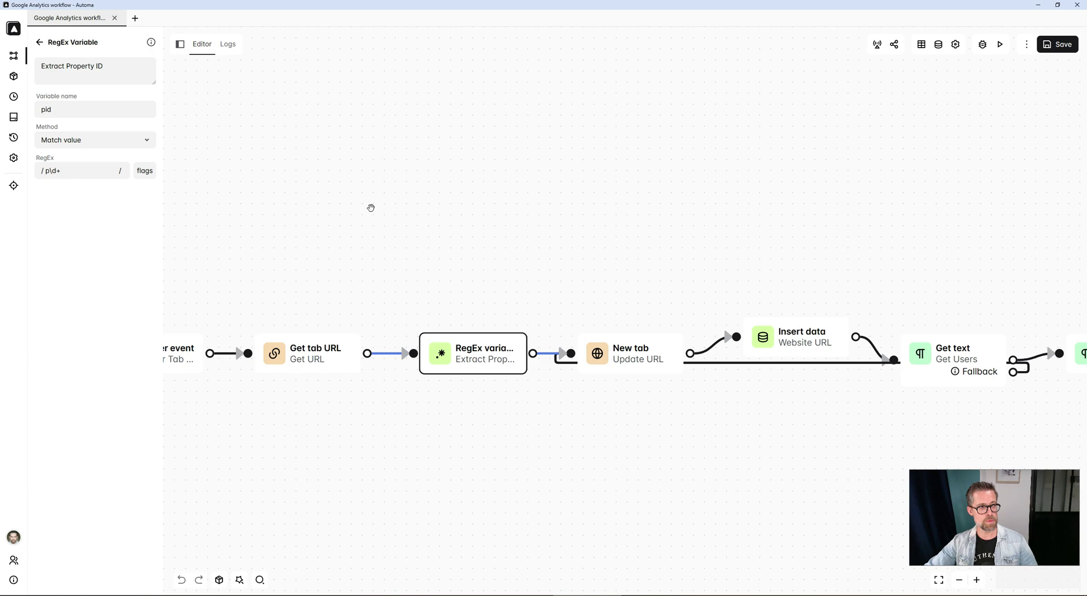
pyautogui.hotkey('alt', 'Tab')
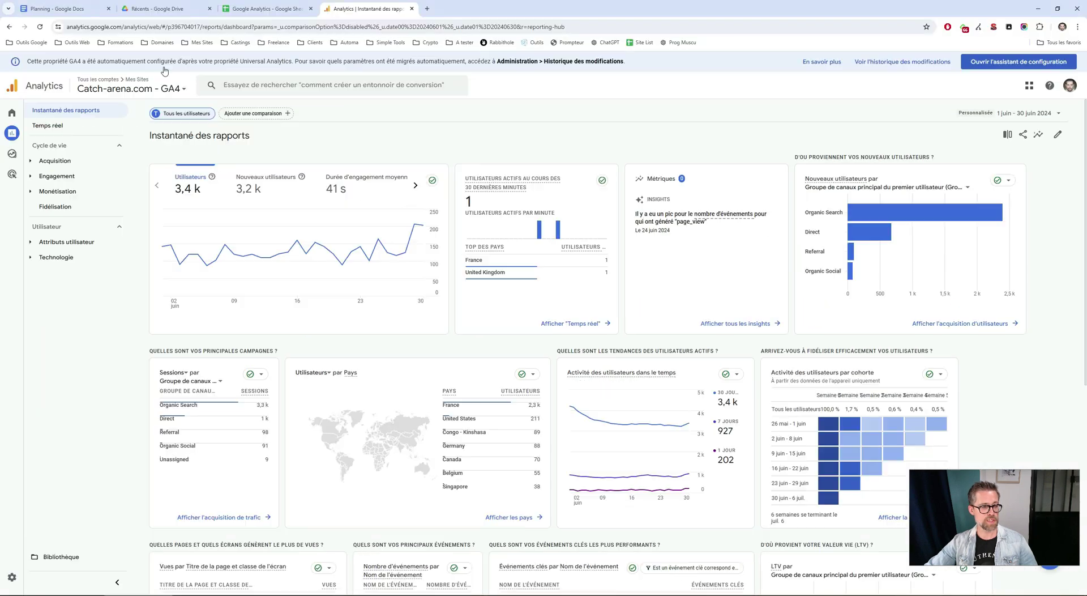
pyautogui.doubleClick(209, 28)
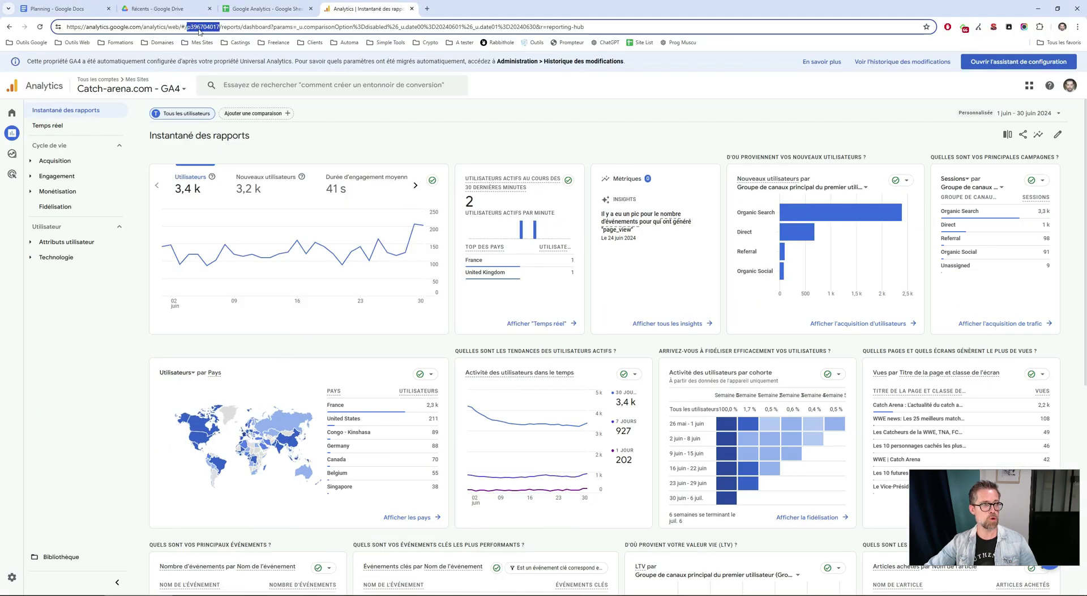
pyautogui.click(195, 27)
pyautogui.moveTo(190, 27); pyautogui.dragTo(221, 27)
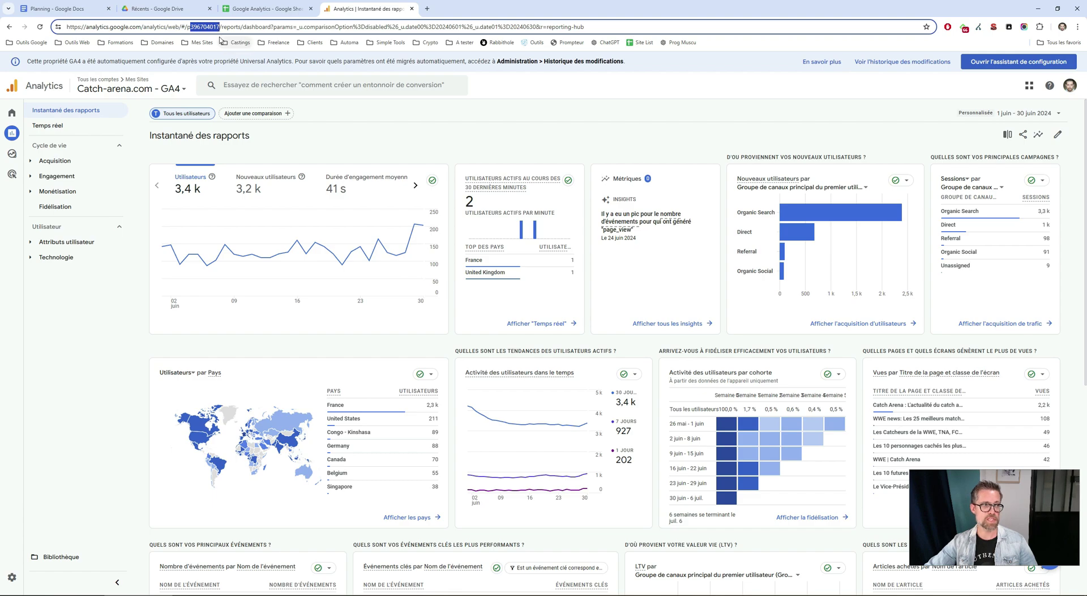
# Open the Update URL New tab block in Automa and enlarge its URL field to read the whole address
pyautogui.hotkey('alt', 'Tab')
pyautogui.moveTo(600, 290); pyautogui.dragTo(371, 262)
pyautogui.click(459, 334)
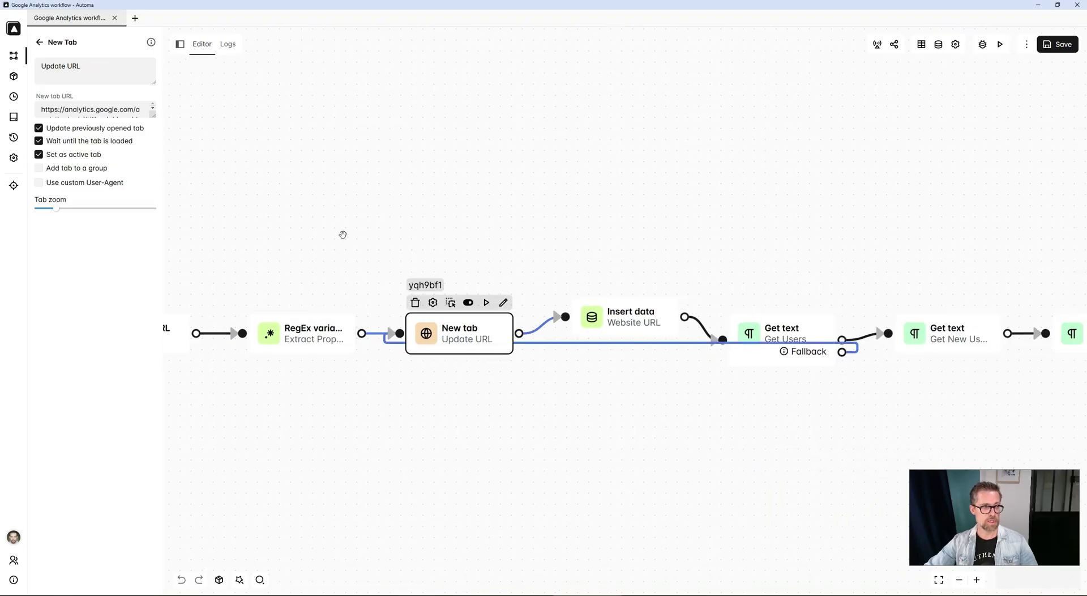
pyautogui.moveTo(159, 219); pyautogui.dragTo(157, 249)
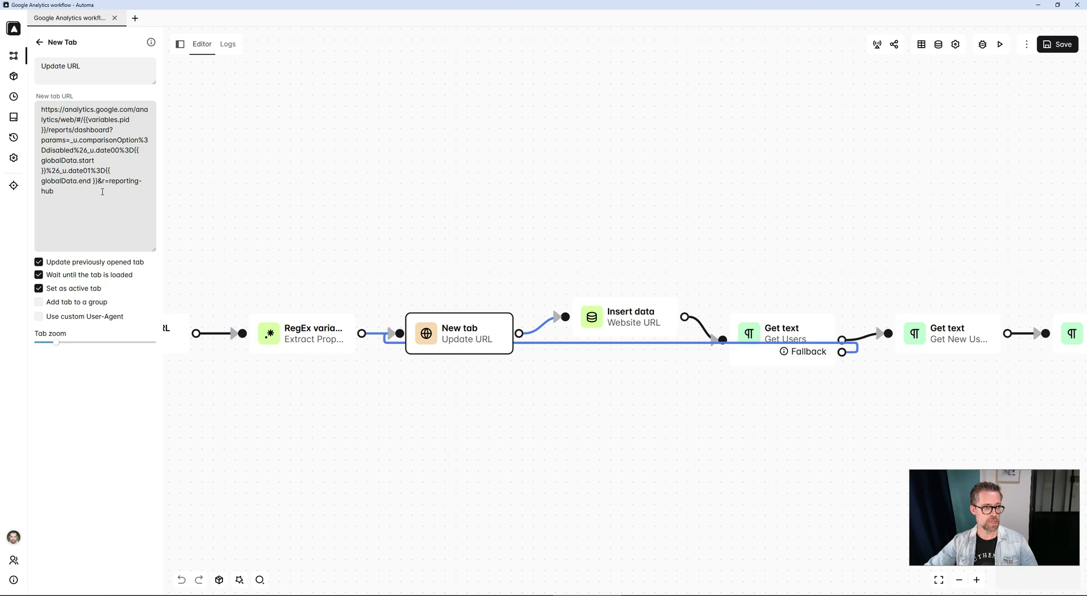
# Compare the property ID in the Analytics address with the variables.pid part of the New tab URL, and examine its globalData.start part
pyautogui.hotkey('alt', 'Tab')
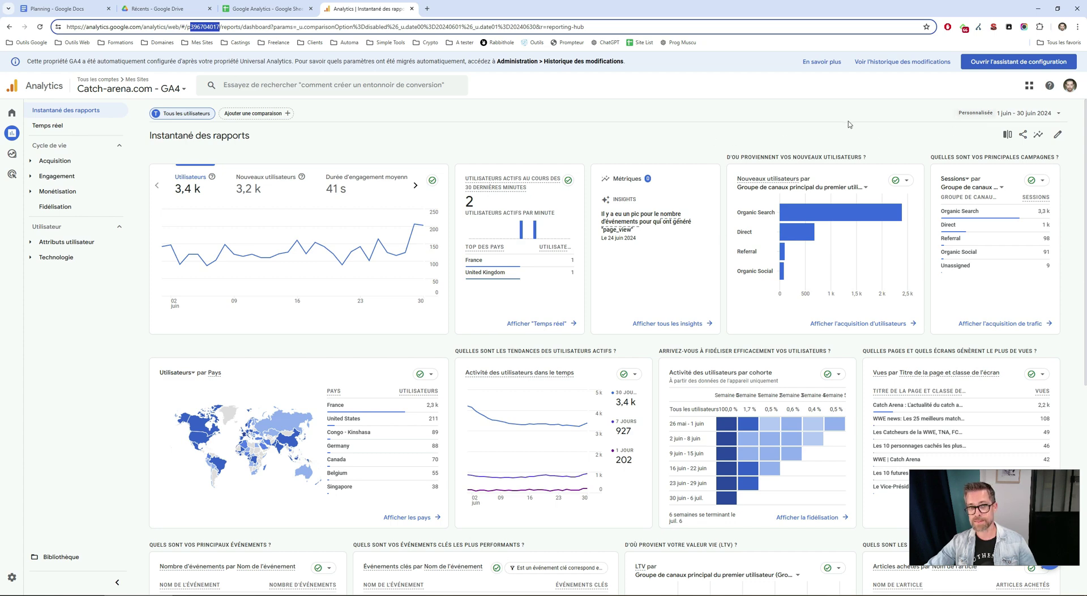
pyautogui.doubleClick(201, 27)
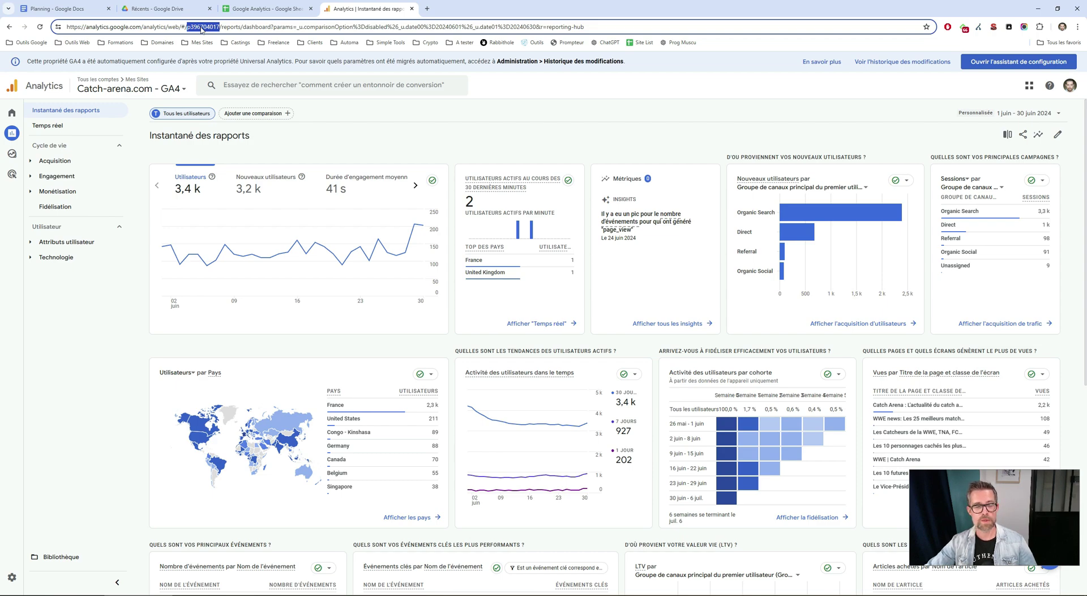
pyautogui.hotkey('alt', 'Tab')
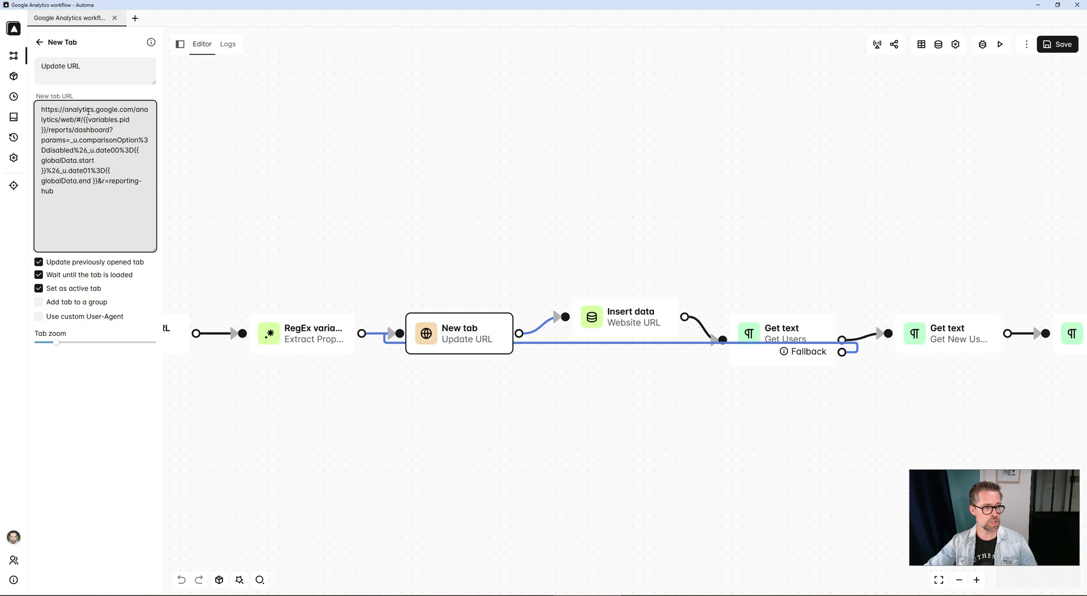
pyautogui.moveTo(41, 109); pyautogui.dragTo(50, 129)
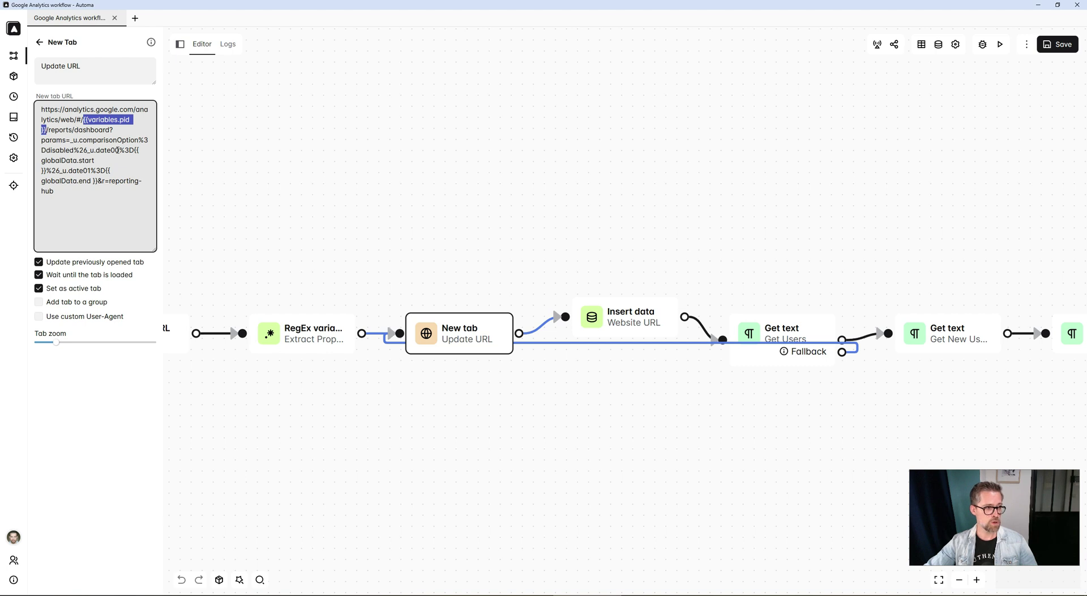
pyautogui.doubleClick(70, 160)
pyautogui.click(70, 160)
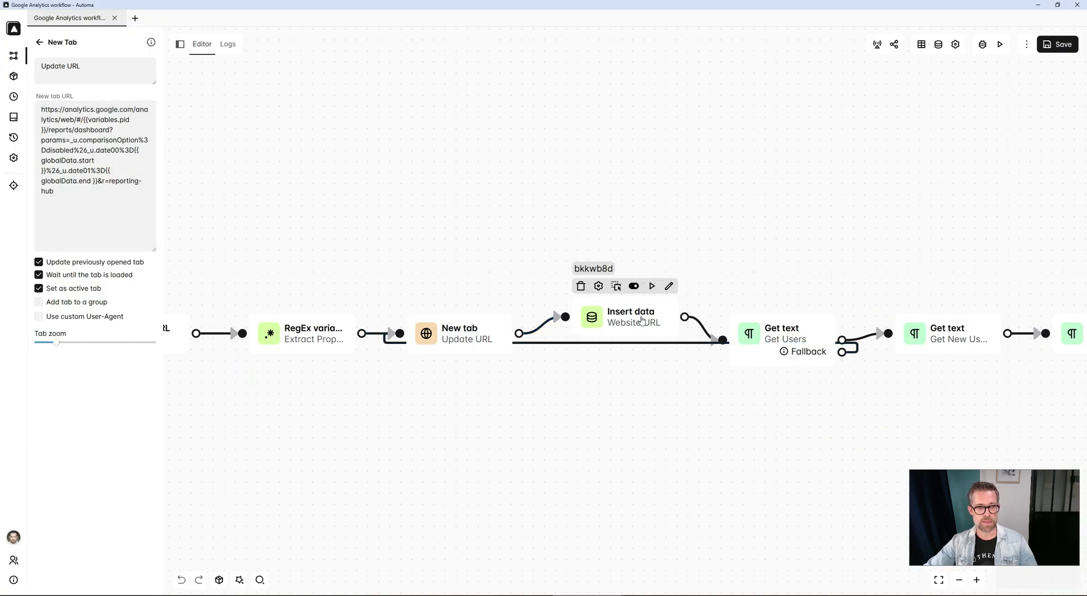
# Open the Website URL Insert data block and compare the workflow's table columns with the Report sheet's column headers
pyautogui.doubleClick(642, 319)
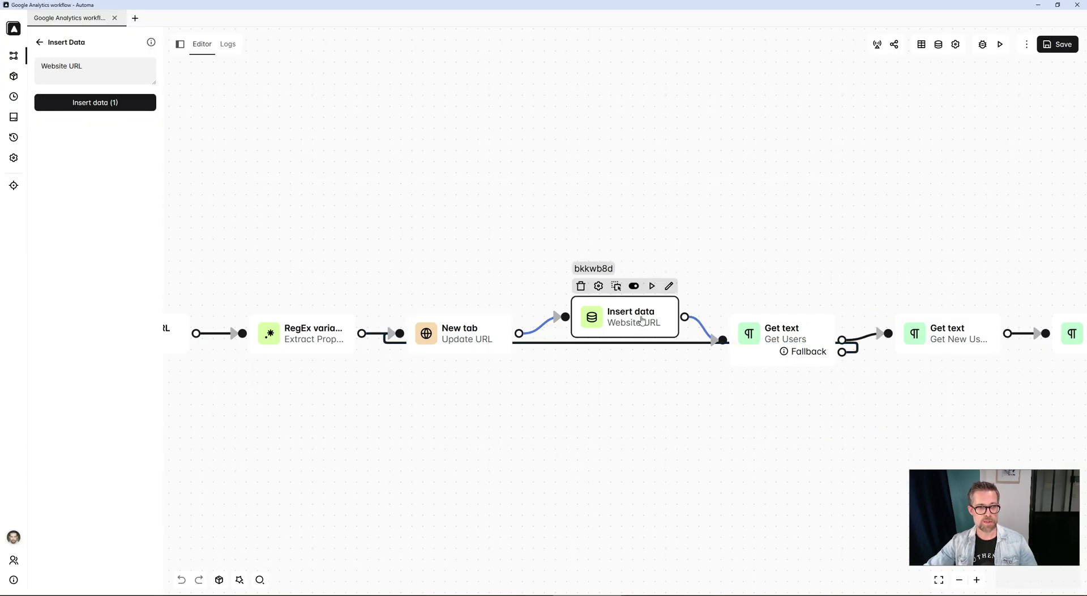
pyautogui.moveTo(610, 185); pyautogui.dragTo(530, 185)
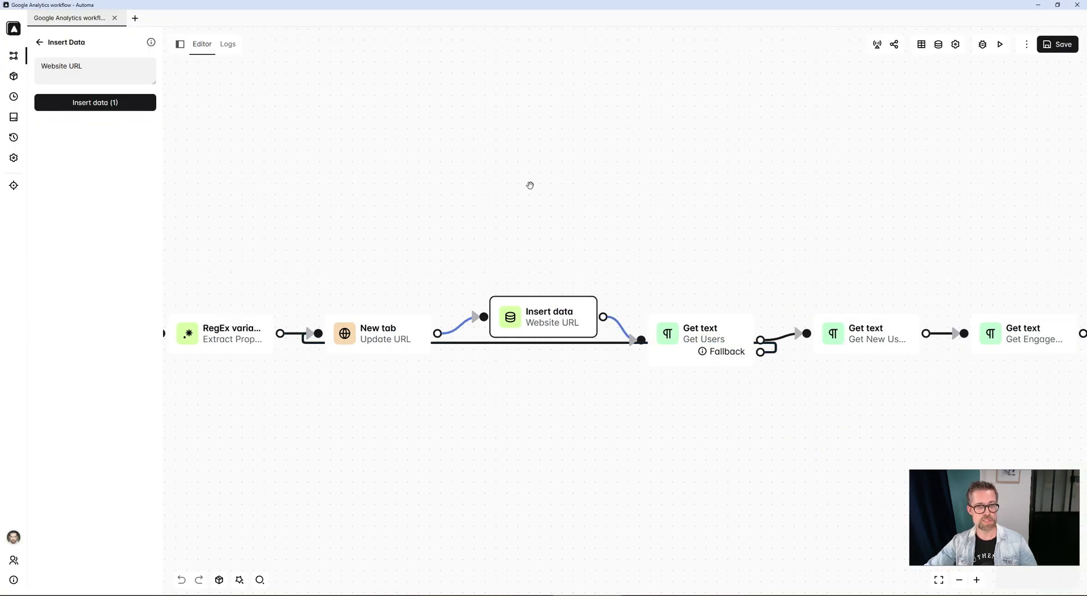
pyautogui.click(921, 45)
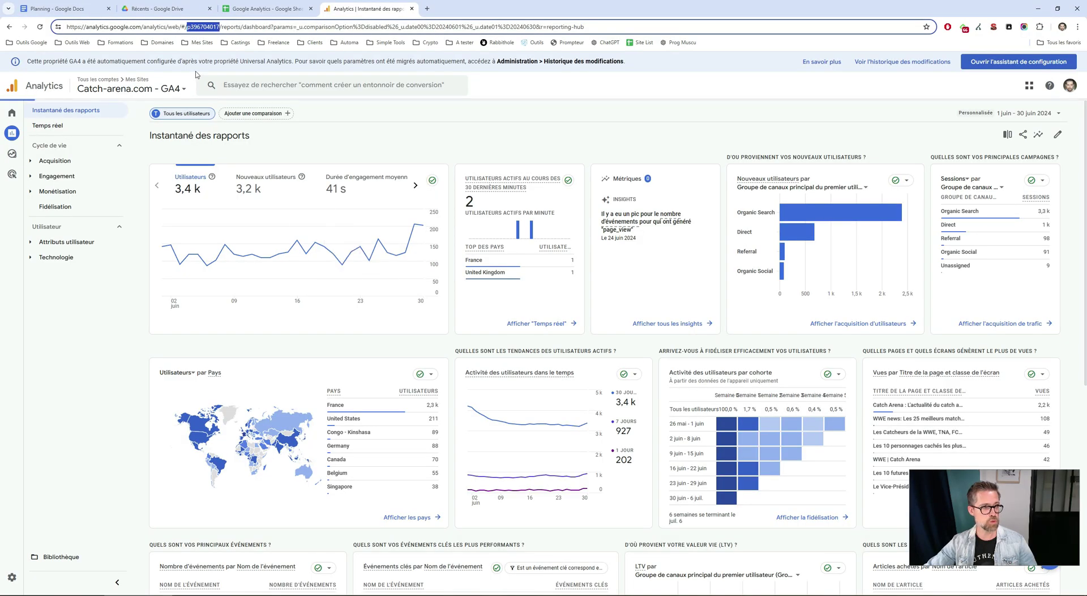
pyautogui.click(267, 9)
pyautogui.click(227, 444)
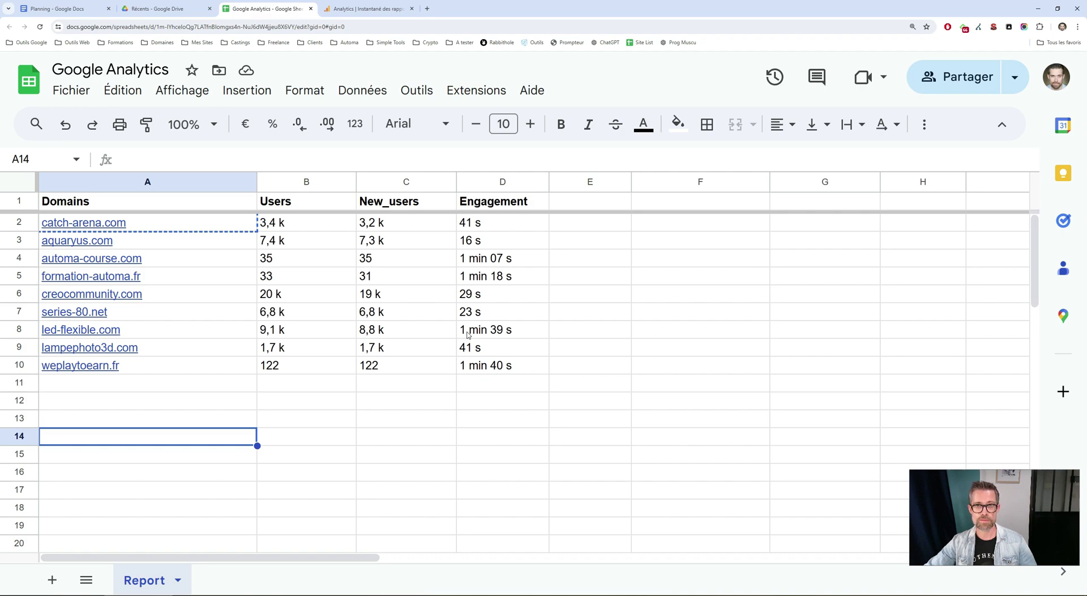
pyautogui.hotkey('alt', 'Tab')
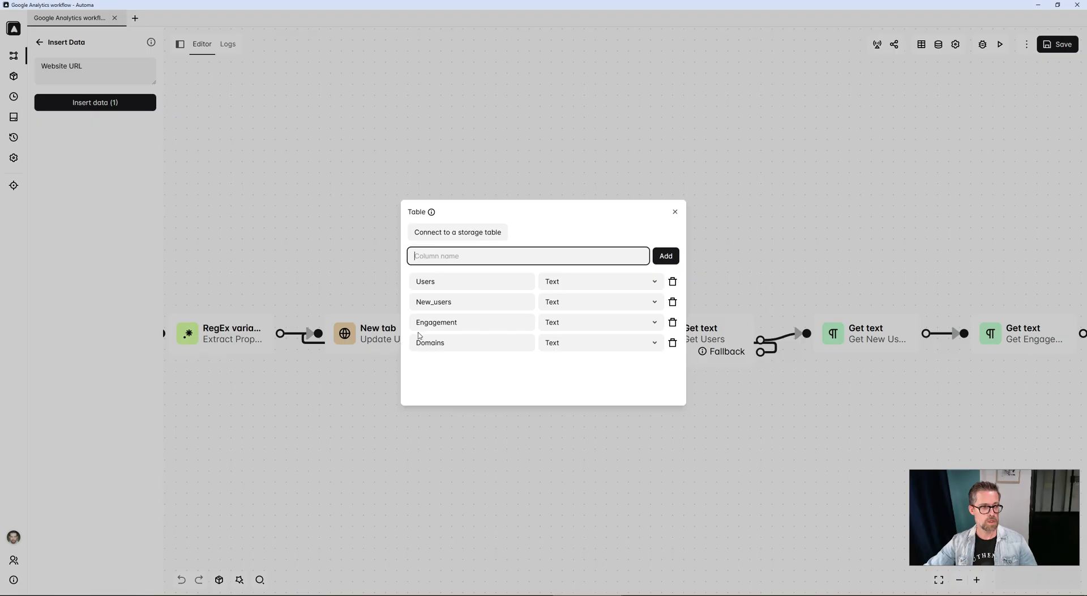
pyautogui.click(402, 466)
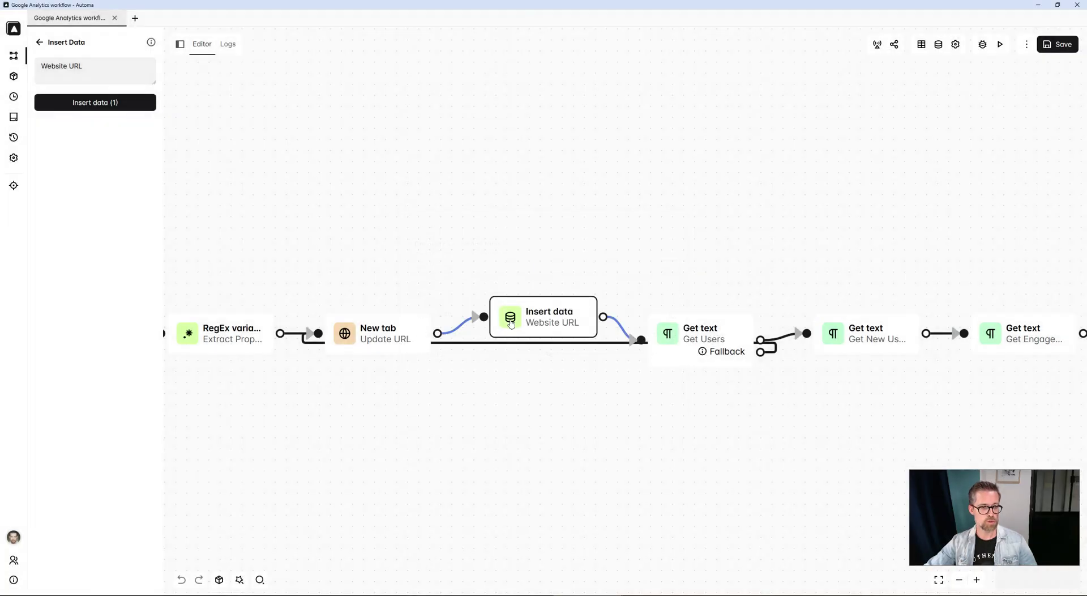
# Check the first domain, in cell A2 of the Report sheet, as the value the Insert data block stores
pyautogui.hotkey('alt', 'Tab')
pyautogui.click(186, 225)
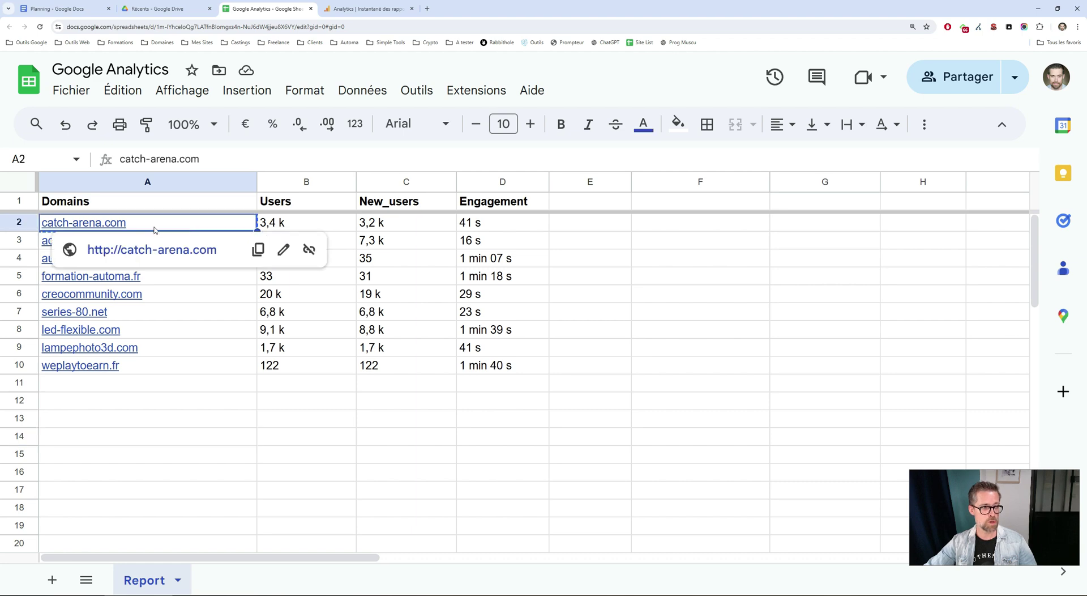
pyautogui.hotkey('alt', 'Tab')
pyautogui.click(480, 251)
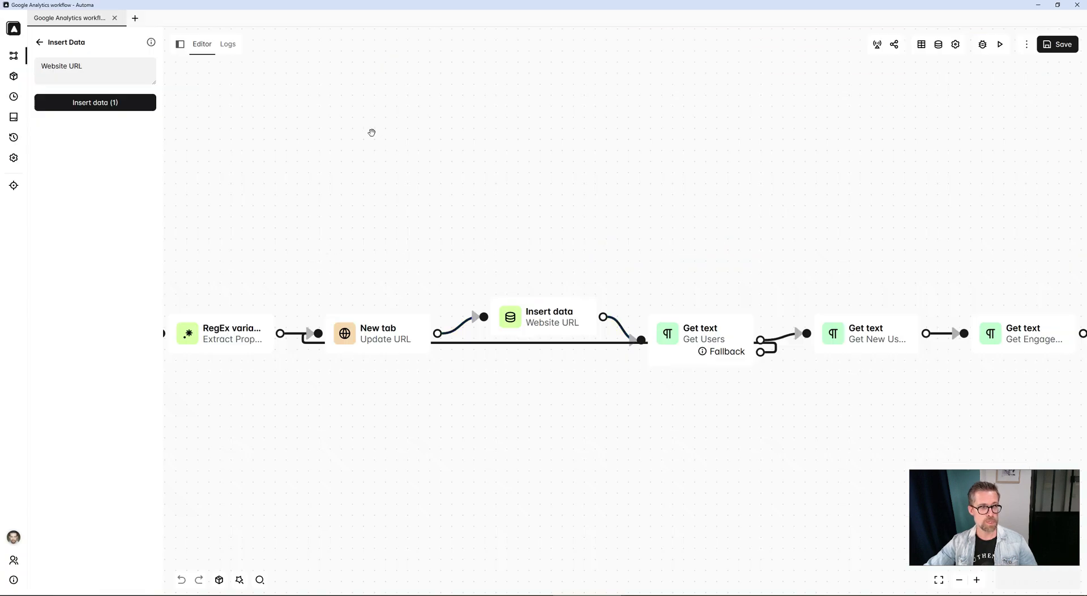
# Examine the data table in the log of the latest successful Google Analytics workflow run, then close the log
pyautogui.click(227, 44)
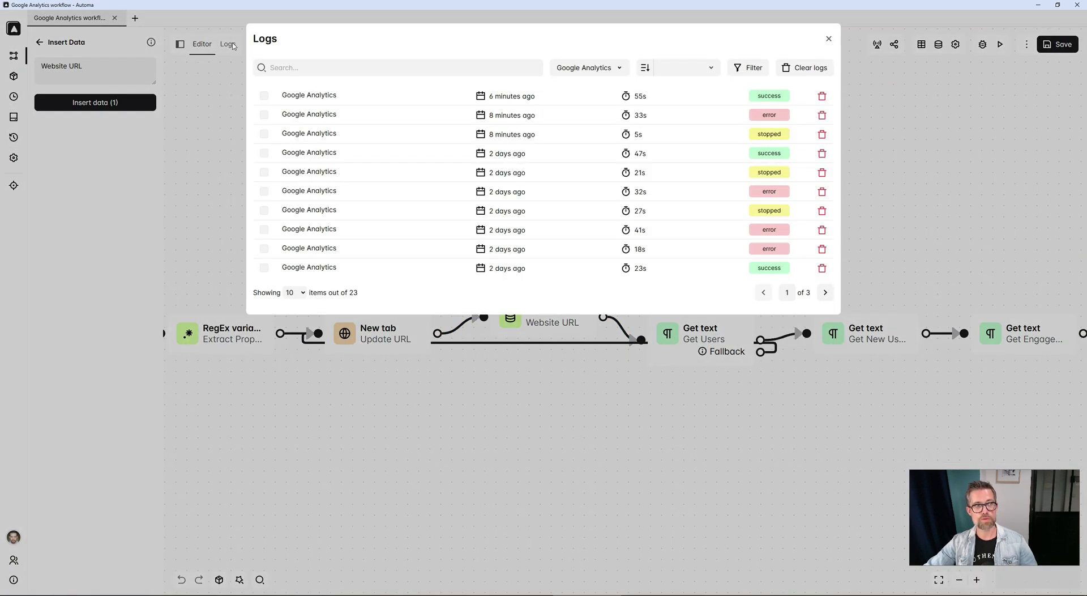
pyautogui.click(326, 103)
pyautogui.click(299, 82)
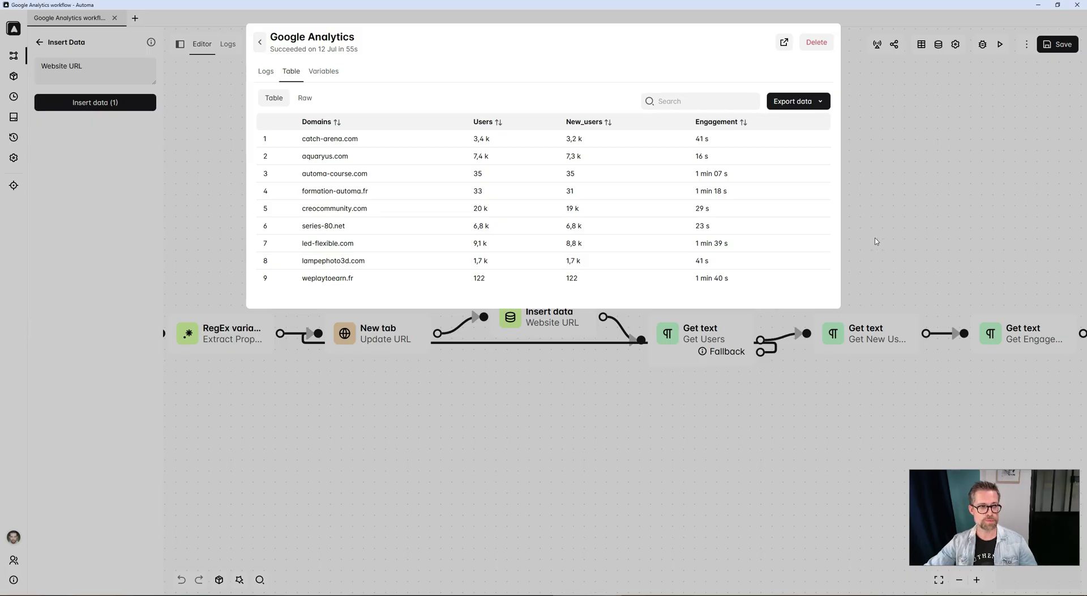
pyautogui.click(876, 241)
# Open the Get Users block and inspect the Utilisateurs figure on the Analytics page with Automa's element selector, including its parent and child elements
pyautogui.moveTo(646, 469); pyautogui.dragTo(433, 497)
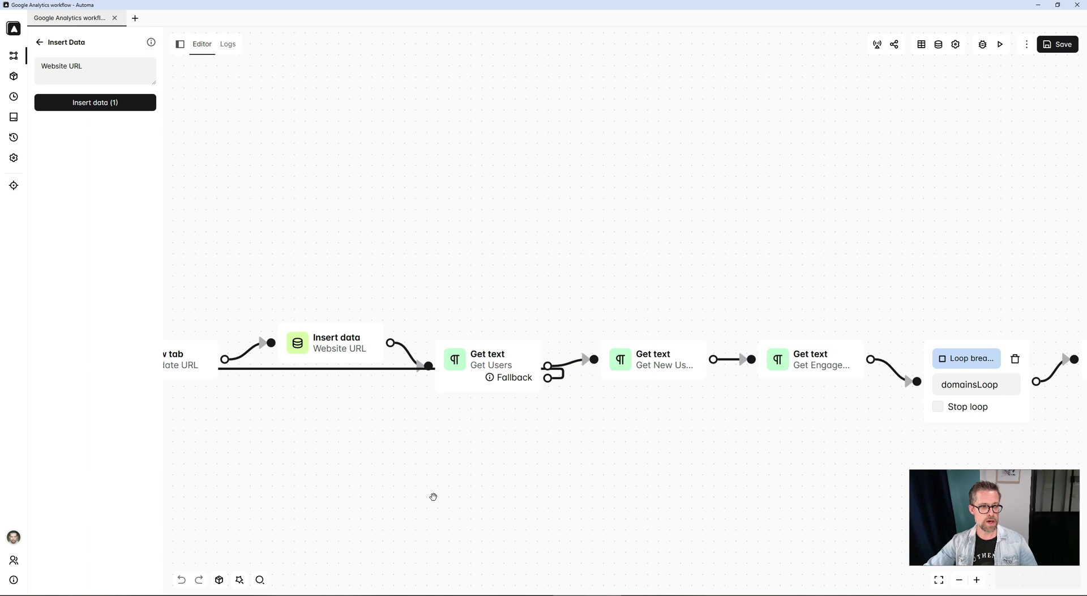
pyautogui.doubleClick(473, 358)
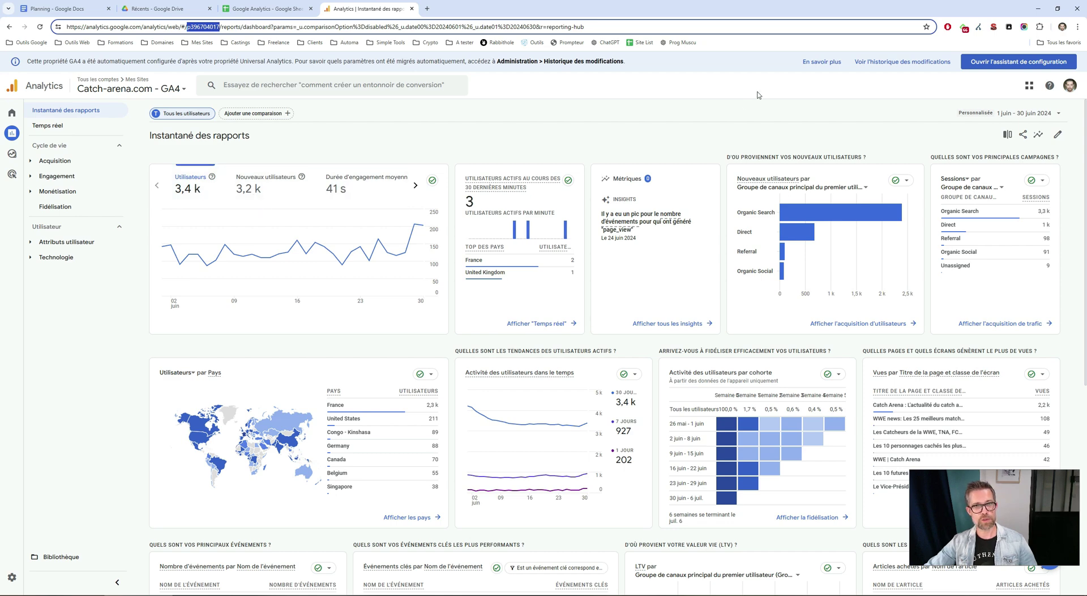
pyautogui.click(1011, 28)
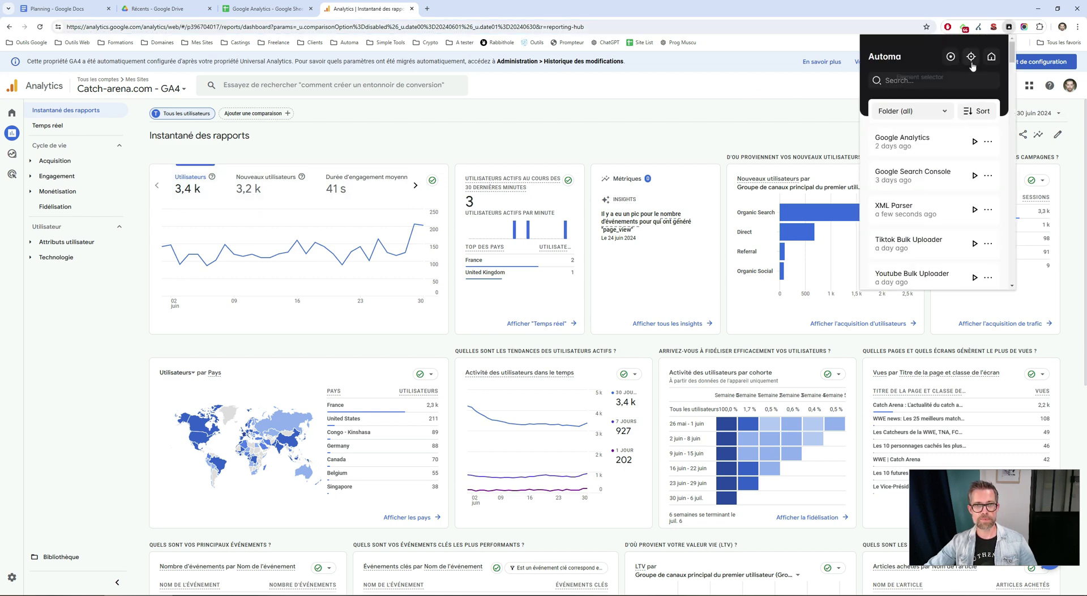
pyautogui.click(964, 54)
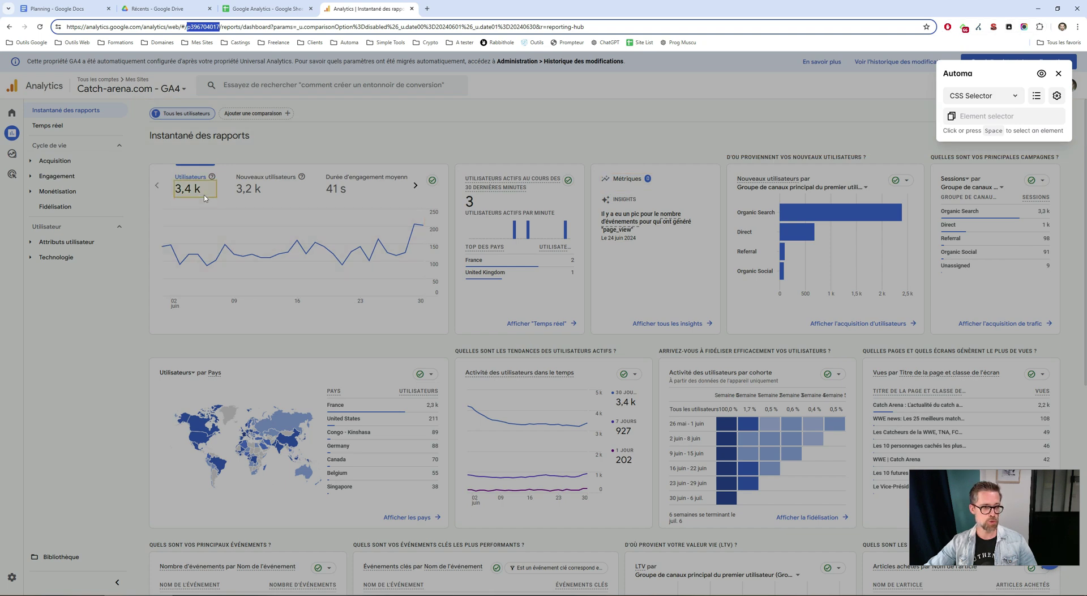
pyautogui.click(188, 189)
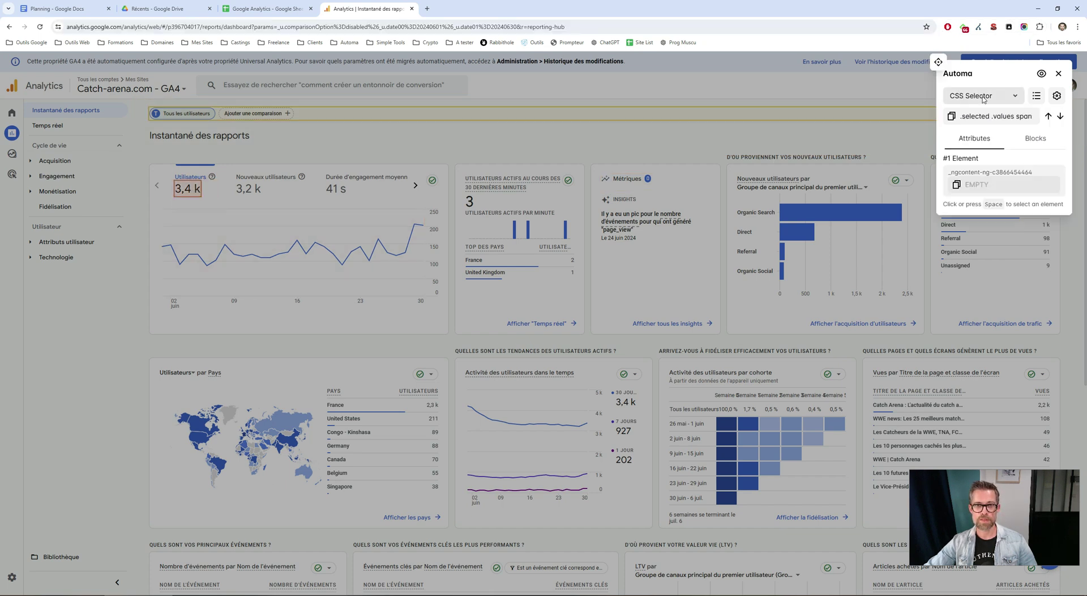
pyautogui.click(1048, 116)
pyautogui.click(1060, 121)
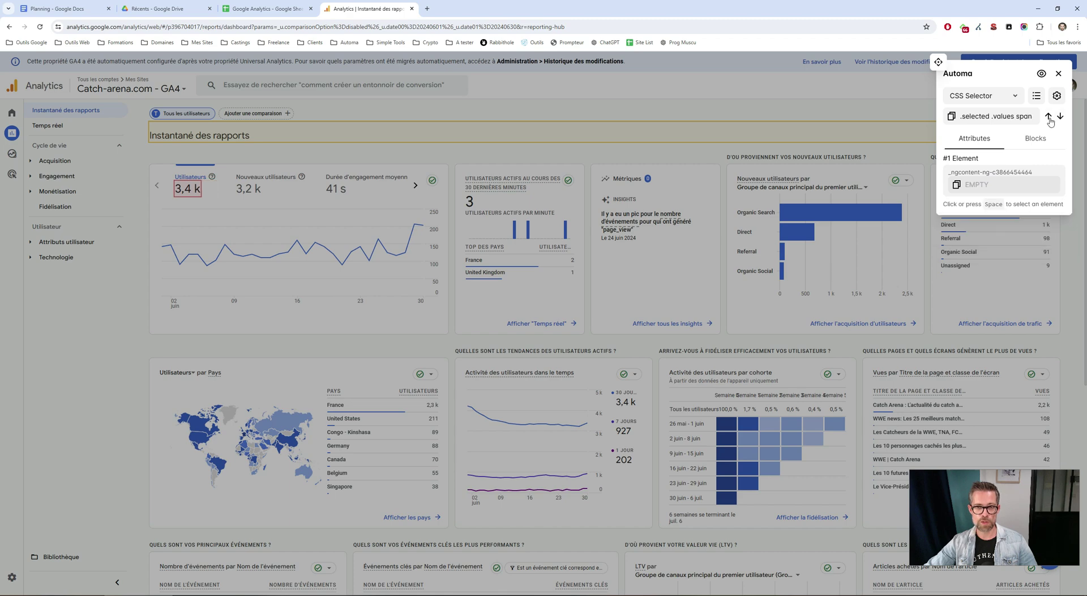
pyautogui.click(1048, 116)
pyautogui.click(1059, 74)
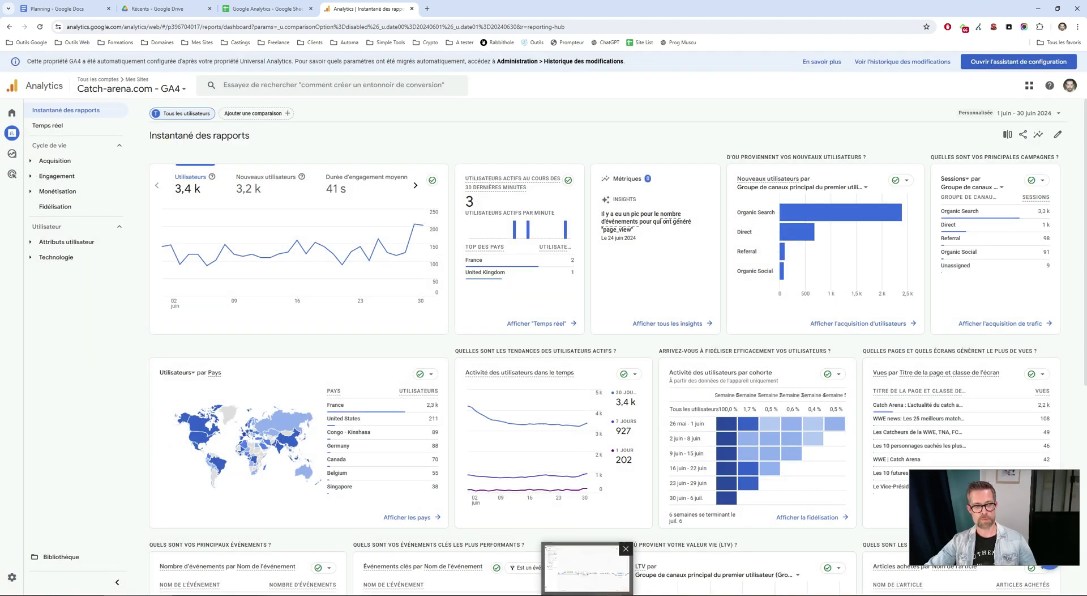
# Return to Automa, read through the Get Users block's CSS selector and check the Users column in the workflow's table
pyautogui.click(587, 592)
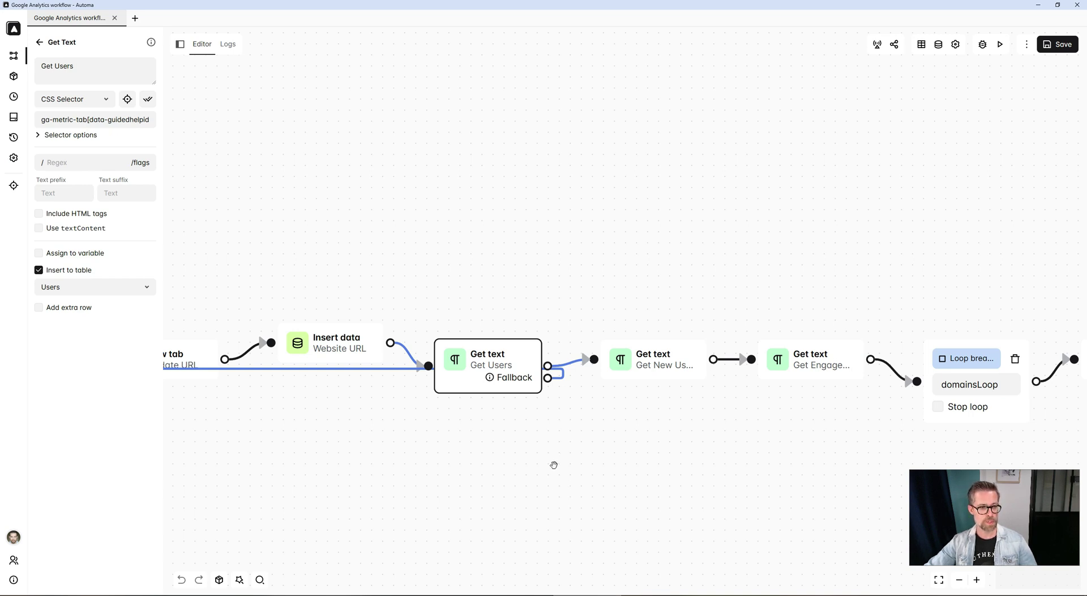
pyautogui.click(510, 380)
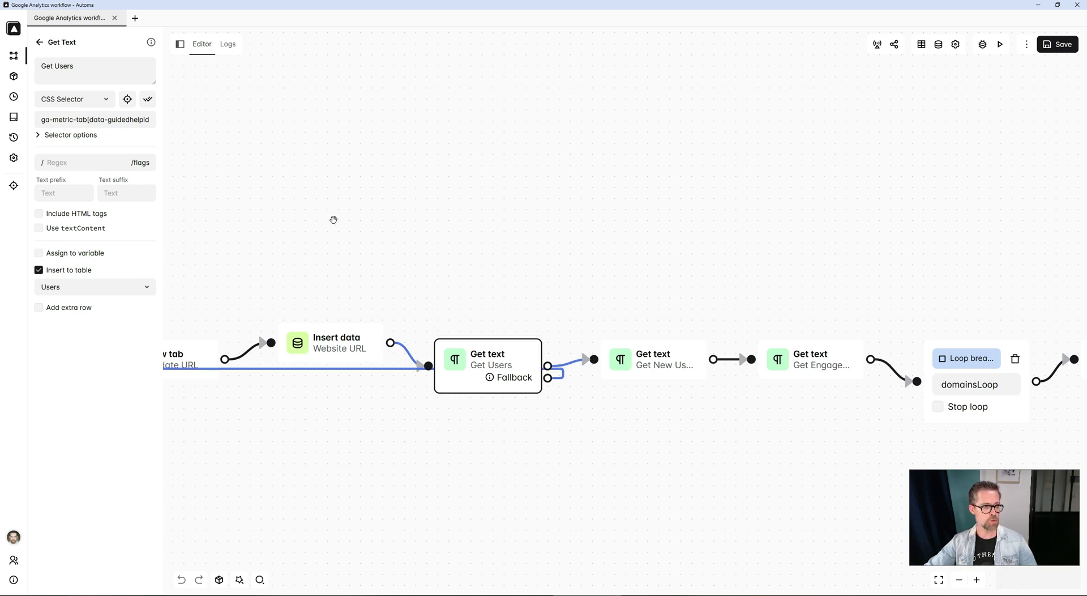
pyautogui.moveTo(116, 119); pyautogui.dragTo(195, 118)
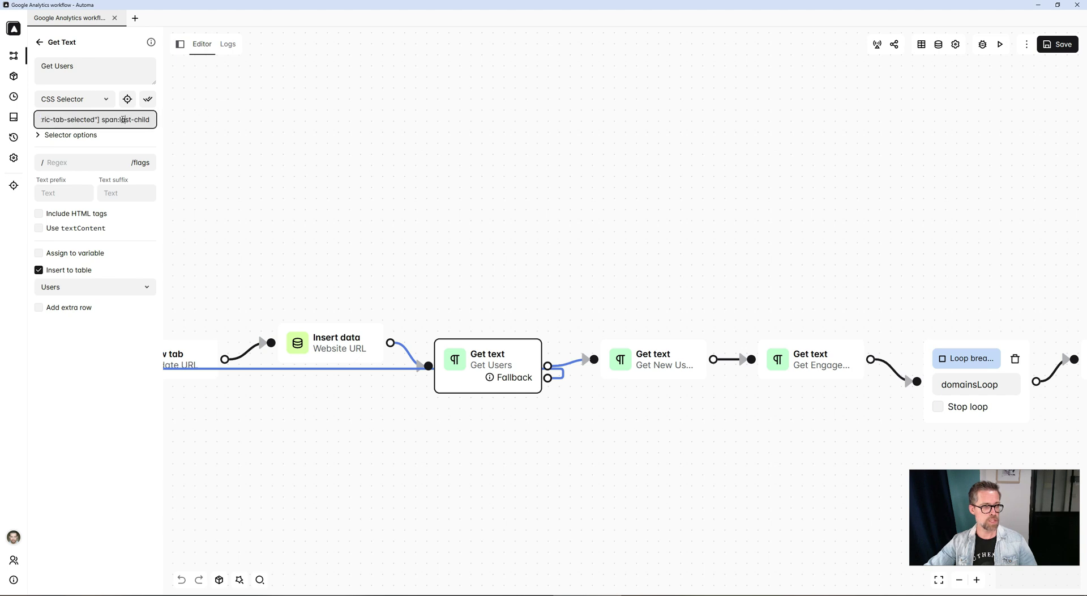
pyautogui.moveTo(122, 120); pyautogui.dragTo(17, 118)
pyautogui.click(398, 239)
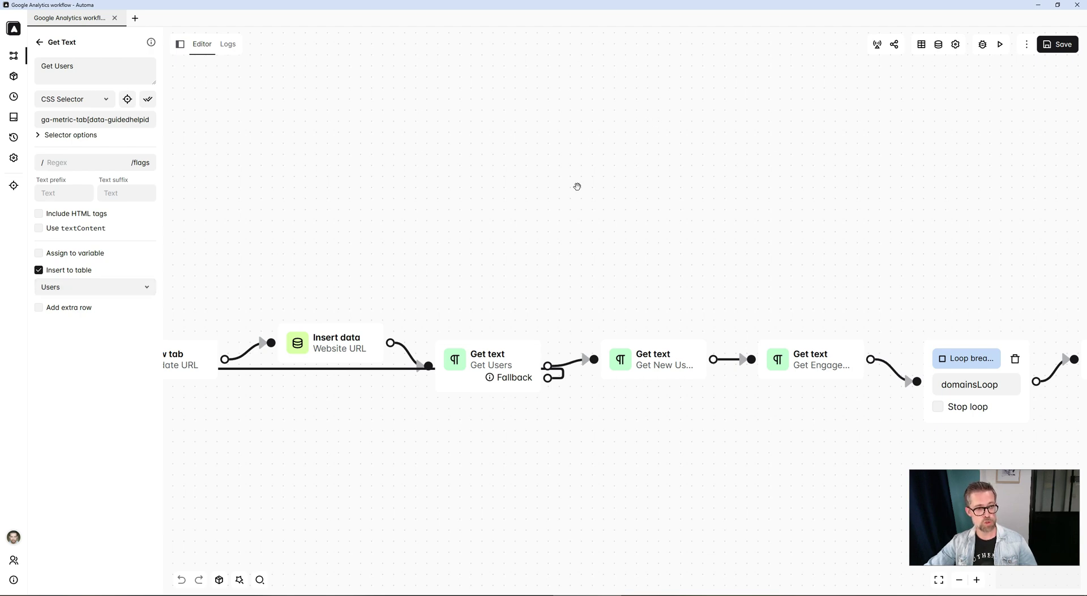
pyautogui.click(922, 45)
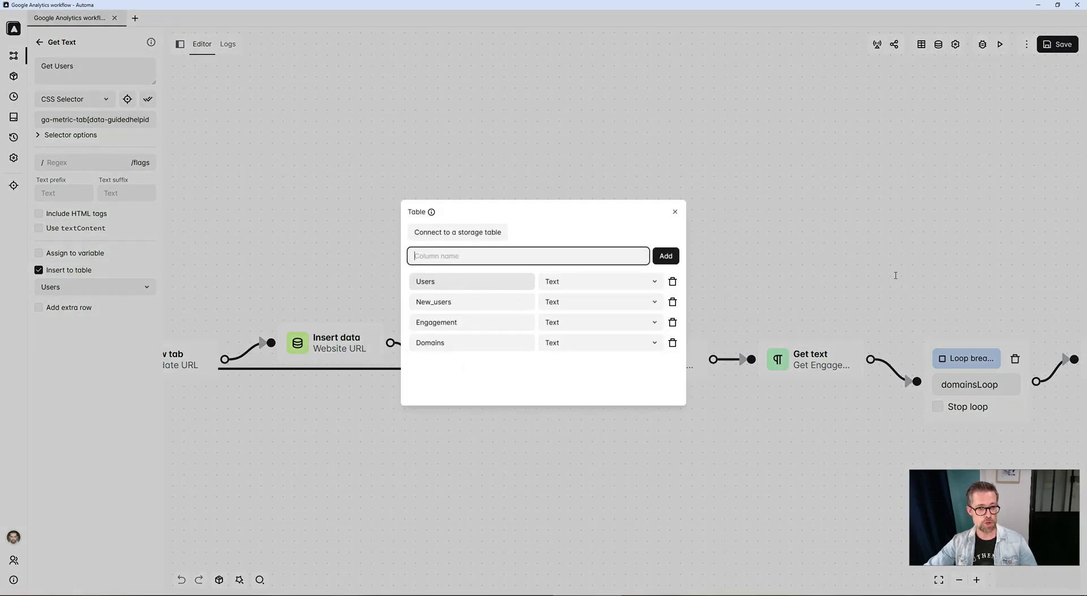
pyautogui.click(770, 277)
# Examine the Get New Users and Get Engagement blocks and the table column each one fills
pyautogui.moveTo(704, 262); pyautogui.dragTo(612, 262)
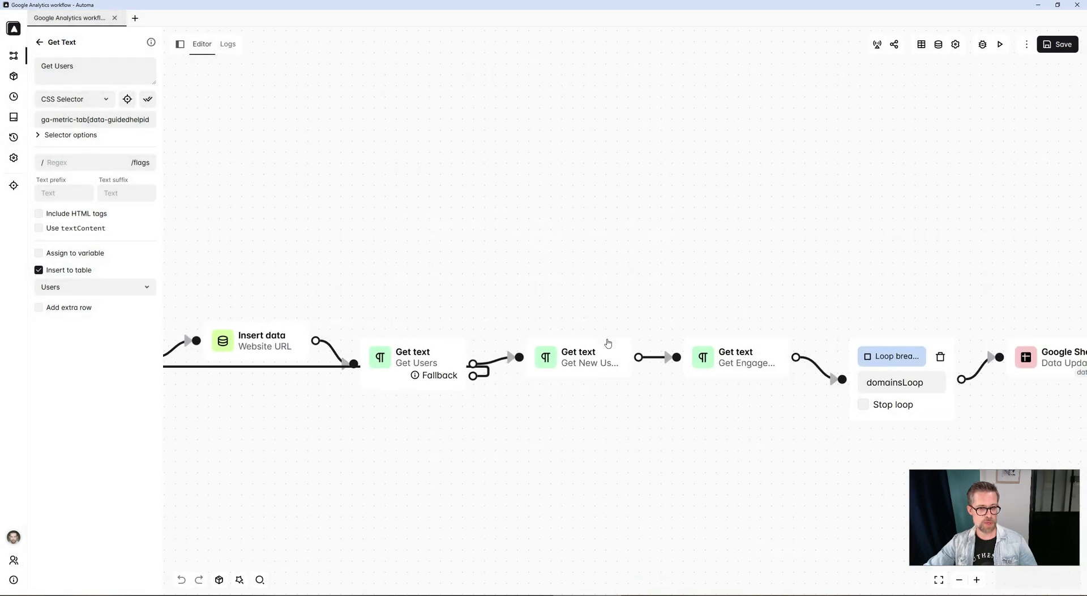
pyautogui.click(593, 354)
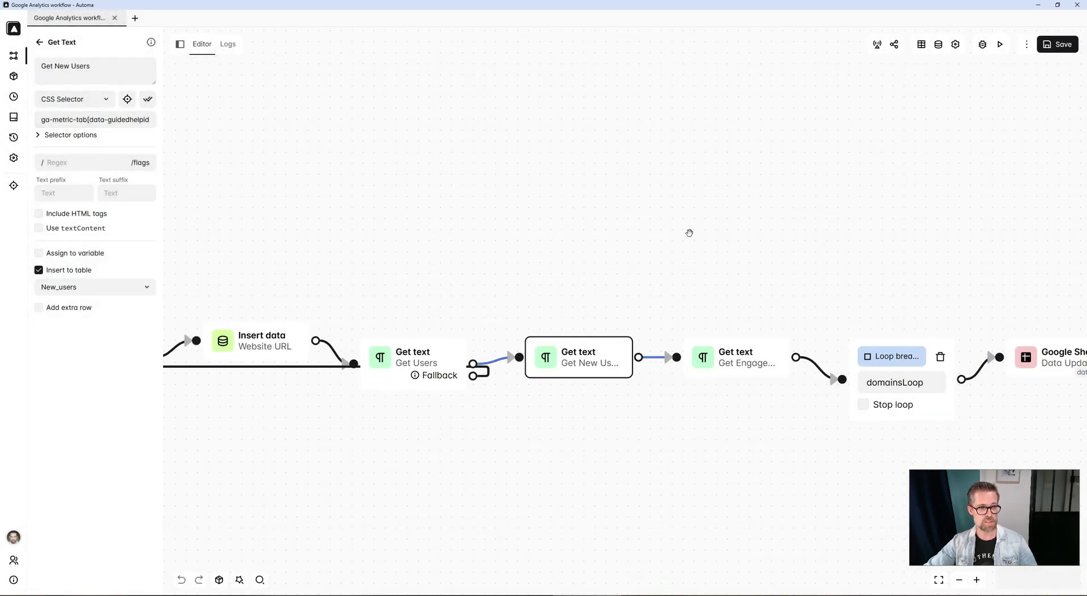
pyautogui.hscroll(3, 689, 233)
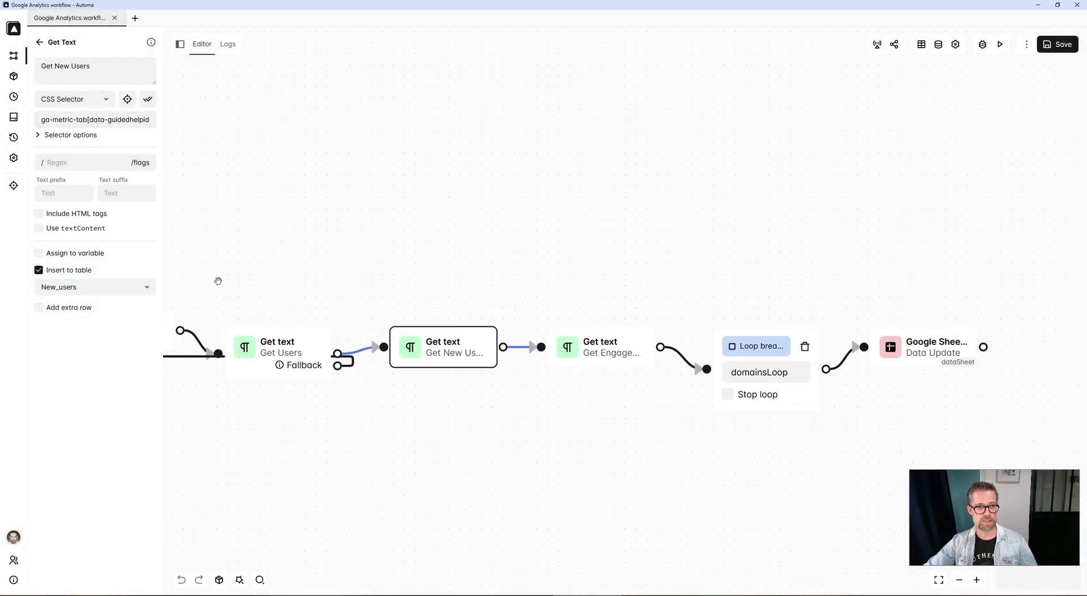
pyautogui.click(599, 364)
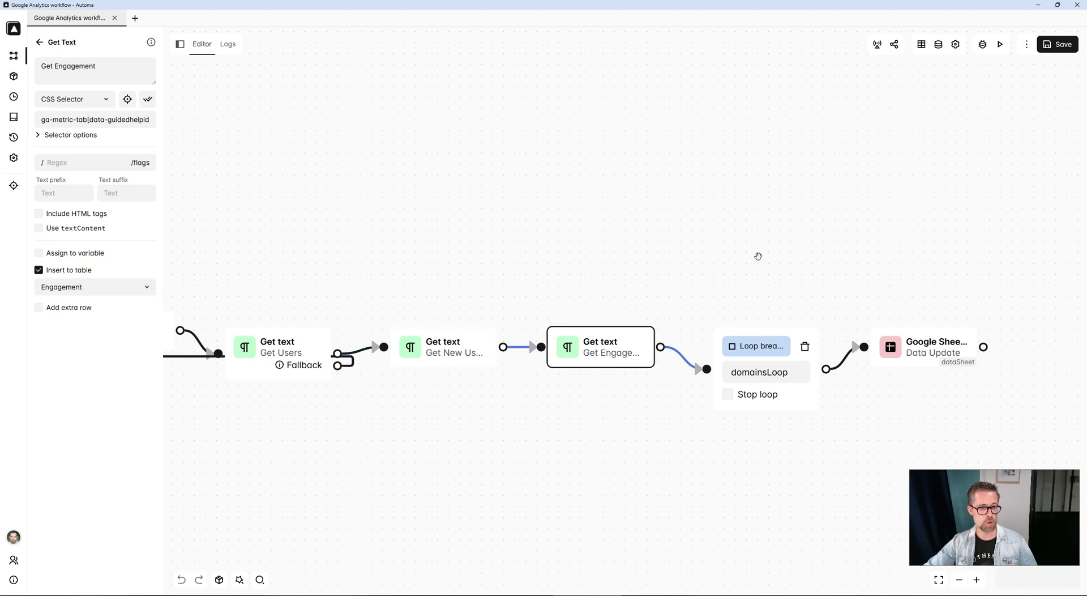
# Select the domainsLoop breakpoint block and trace the workflow back to the Loop data block
pyautogui.hscroll(2, 702, 271)
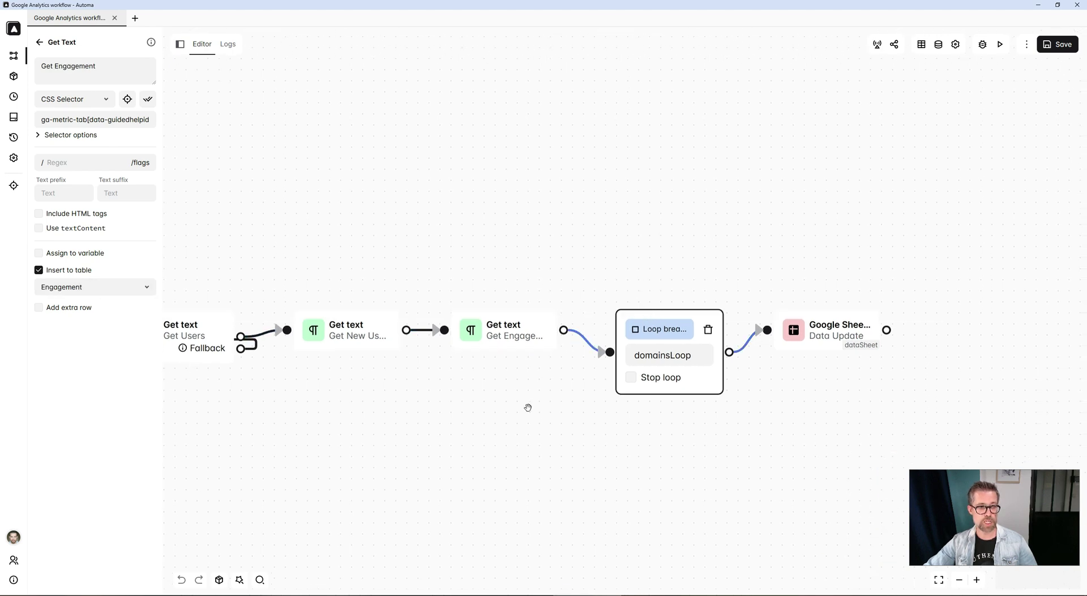
pyautogui.scroll(-3, 529, 406)
pyautogui.moveTo(517, 418); pyautogui.dragTo(815, 401)
pyautogui.scroll(-2, 704, 413)
pyautogui.moveTo(353, 431); pyautogui.dragTo(615, 432)
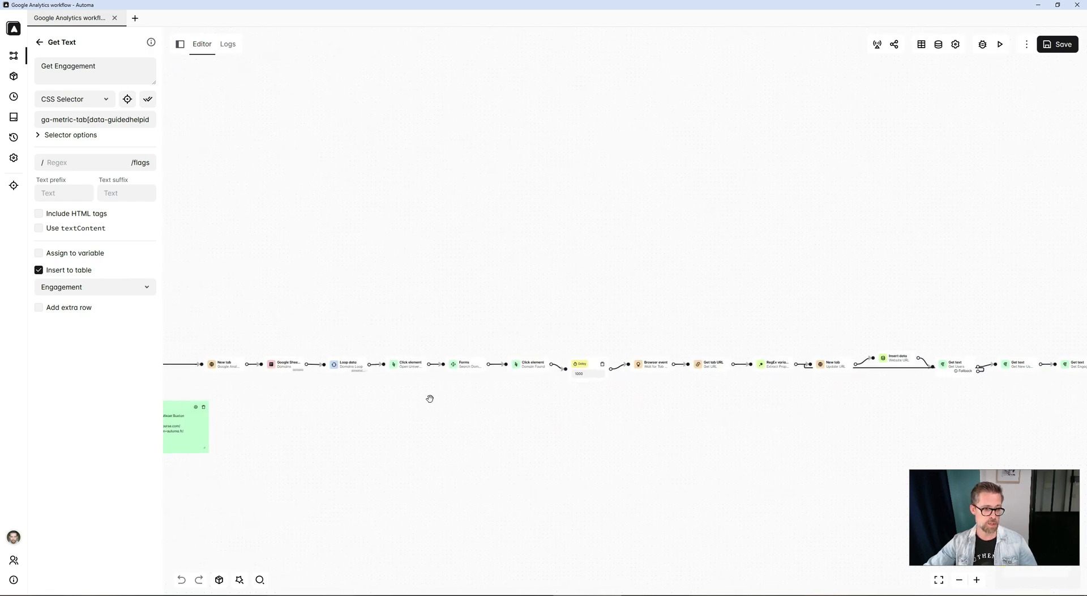
# Select the second domain's row, row 3 of the Report sheet, as the next loop item, then return to Automa
pyautogui.hotkey('alt', 'Tab')
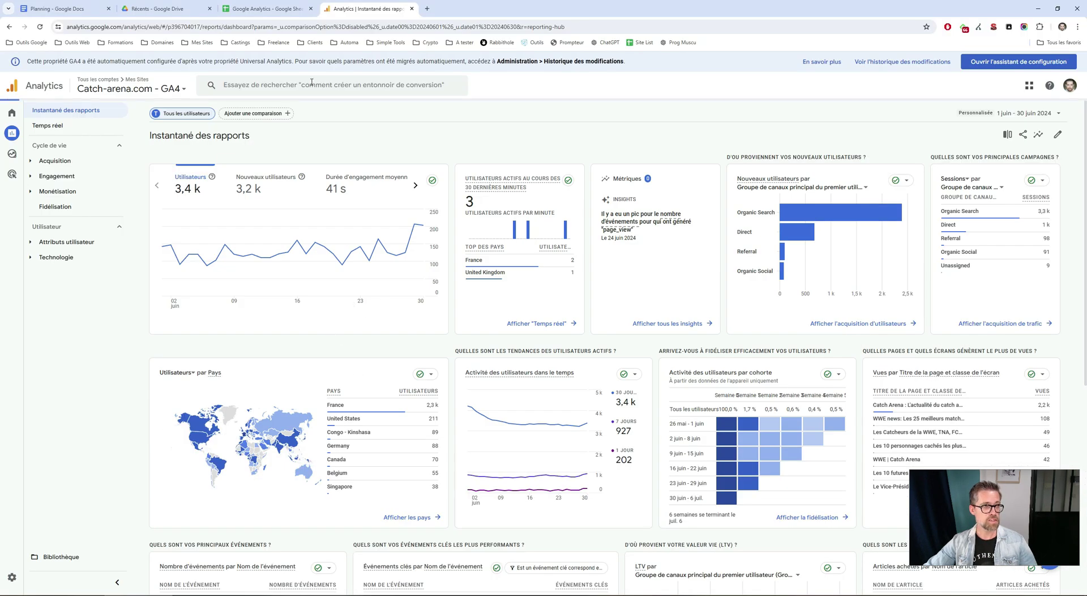
pyautogui.hotkey('ctrl', 'shift', 'Tab')
pyautogui.click(23, 240)
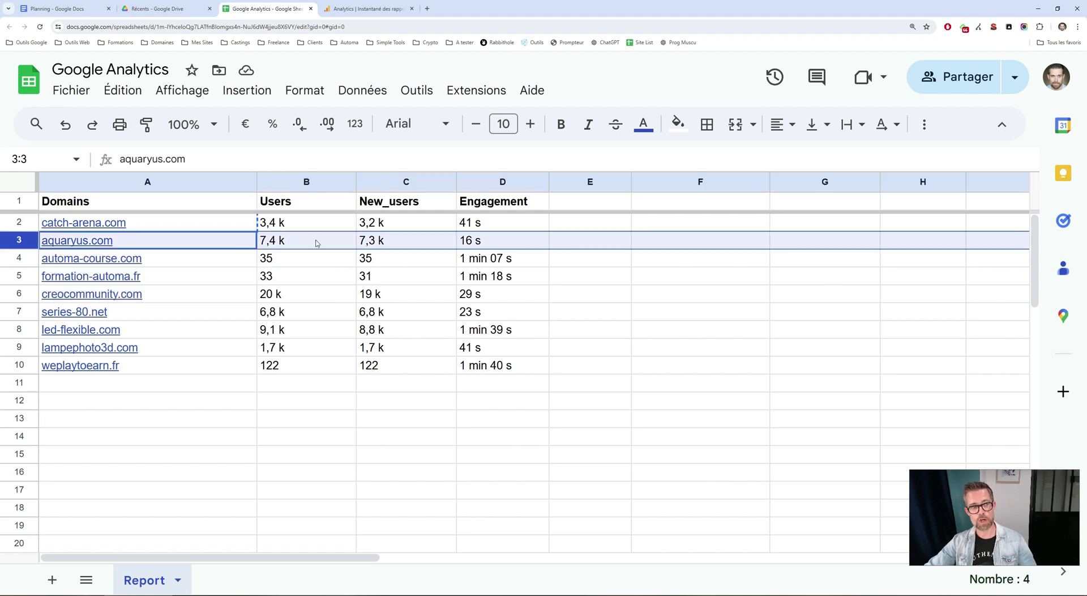
pyautogui.hotkey('alt', 'Tab')
# Open the Data Update Google Sheets block after the loop and highlight the Report sheet name in its range
pyautogui.scroll(-2, 497, 416)
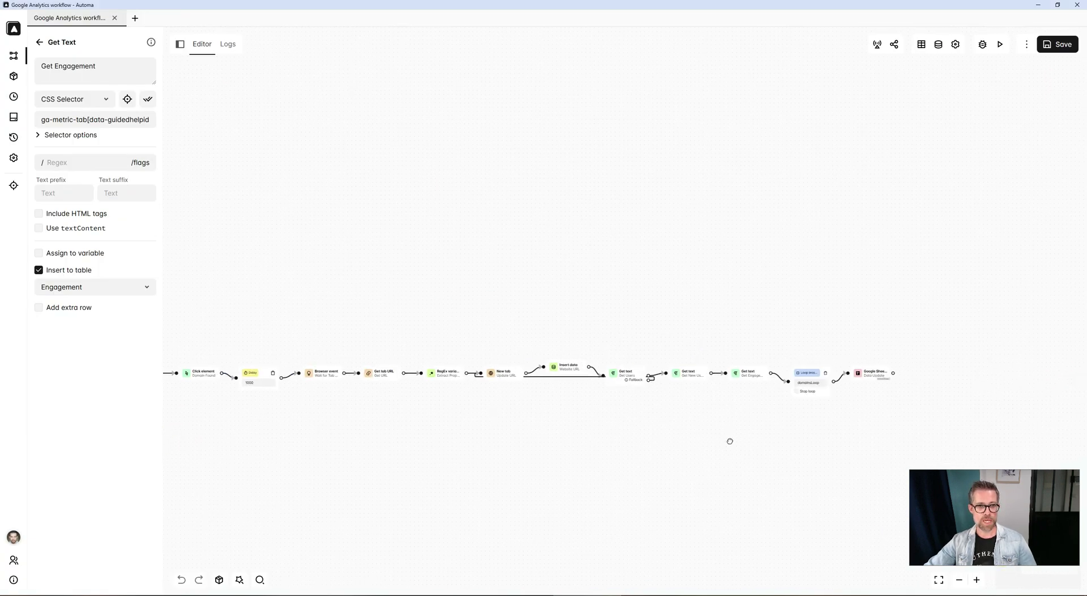
pyautogui.scroll(-1, 676, 410)
pyautogui.scroll(3, 676, 410)
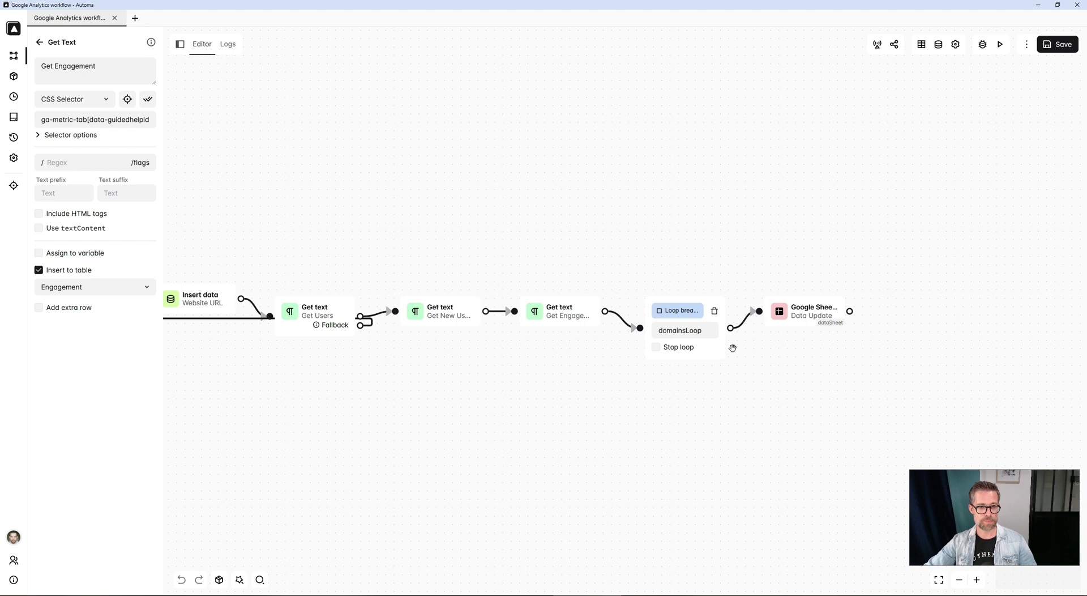
pyautogui.click(805, 310)
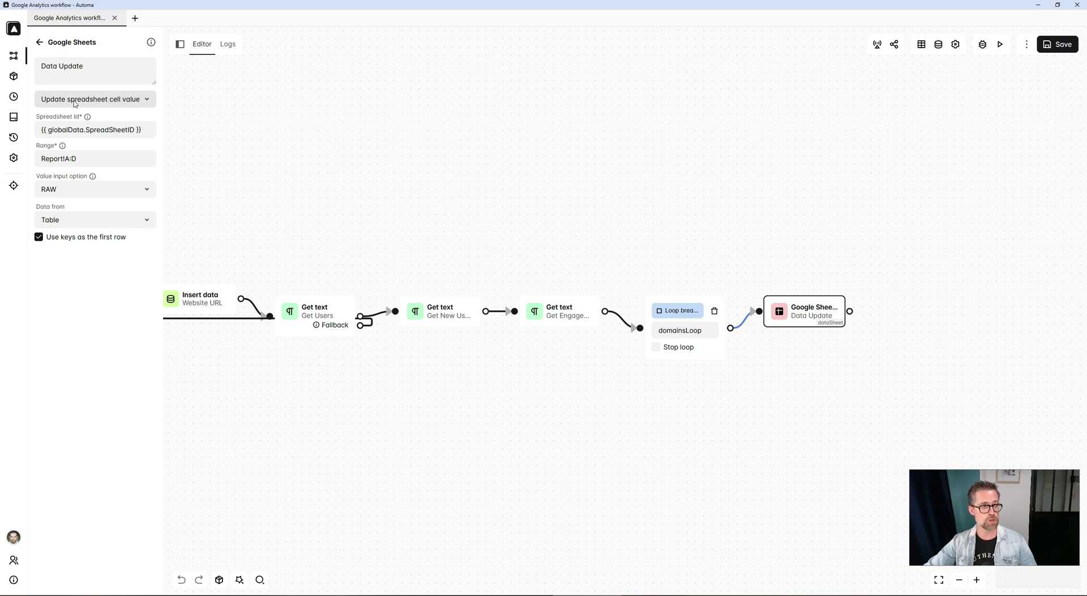
pyautogui.doubleClick(57, 158)
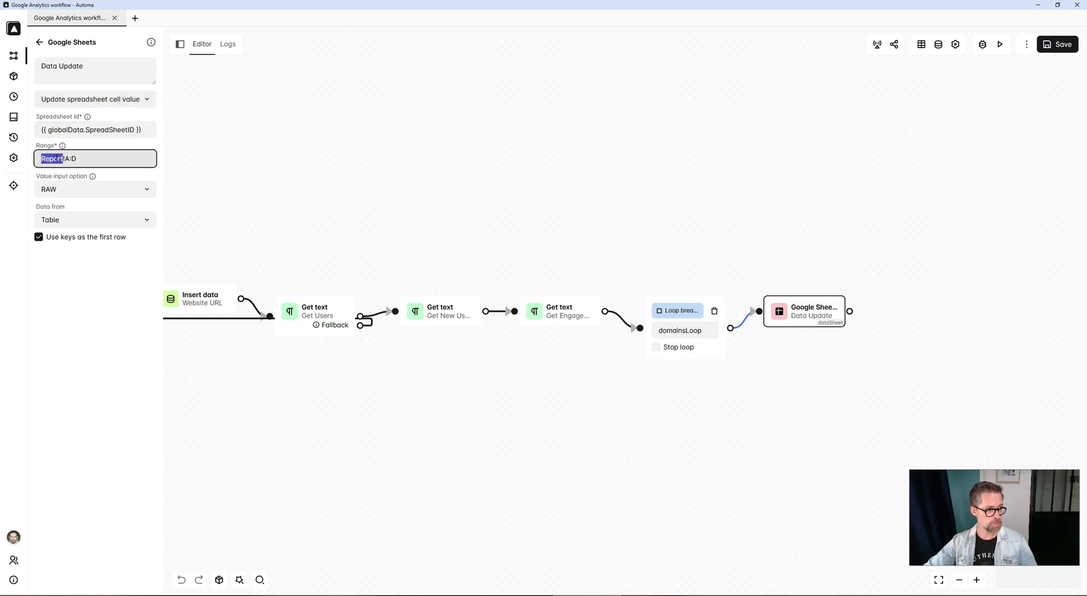
# Compare the A:D part of the Data Update block's range with columns A to D of the Report sheet
pyautogui.hotkey('alt', 'Tab')
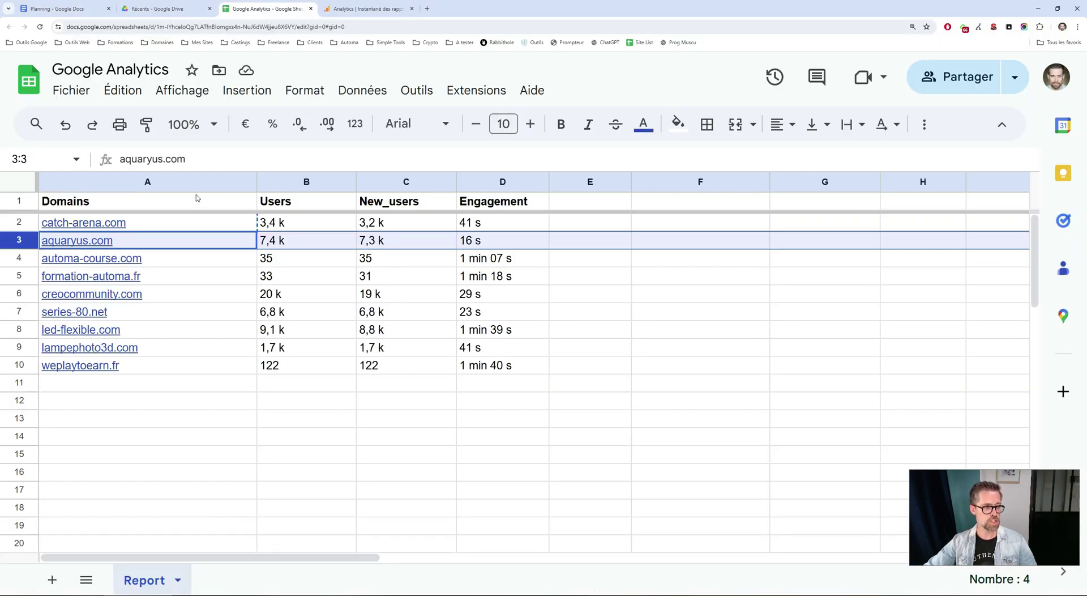
pyautogui.click(202, 185)
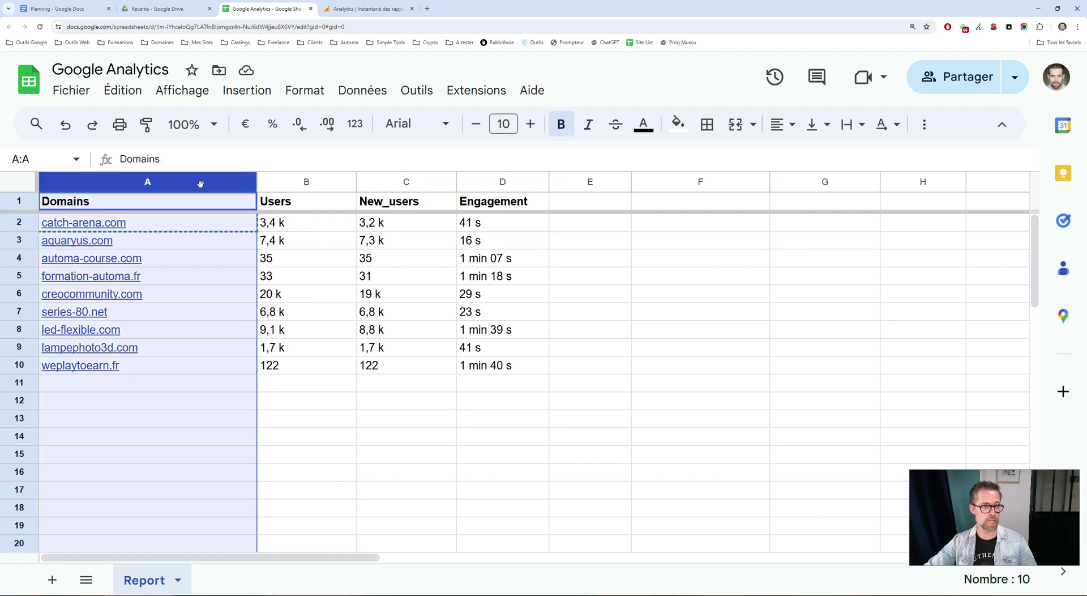
pyautogui.moveTo(464, 182); pyautogui.dragTo(243, 182)
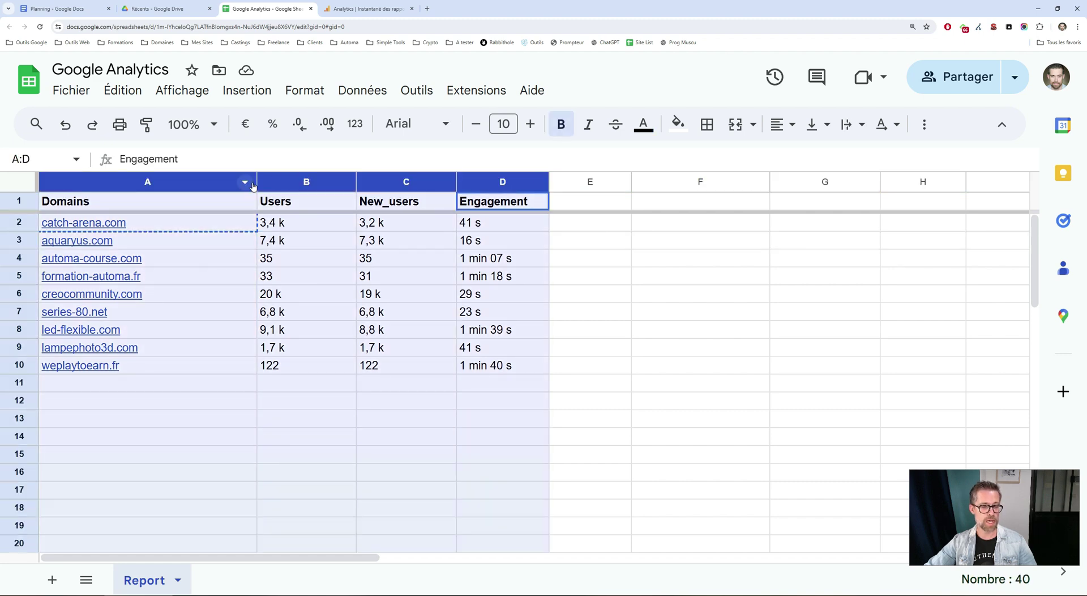
pyautogui.hotkey('alt', 'Tab')
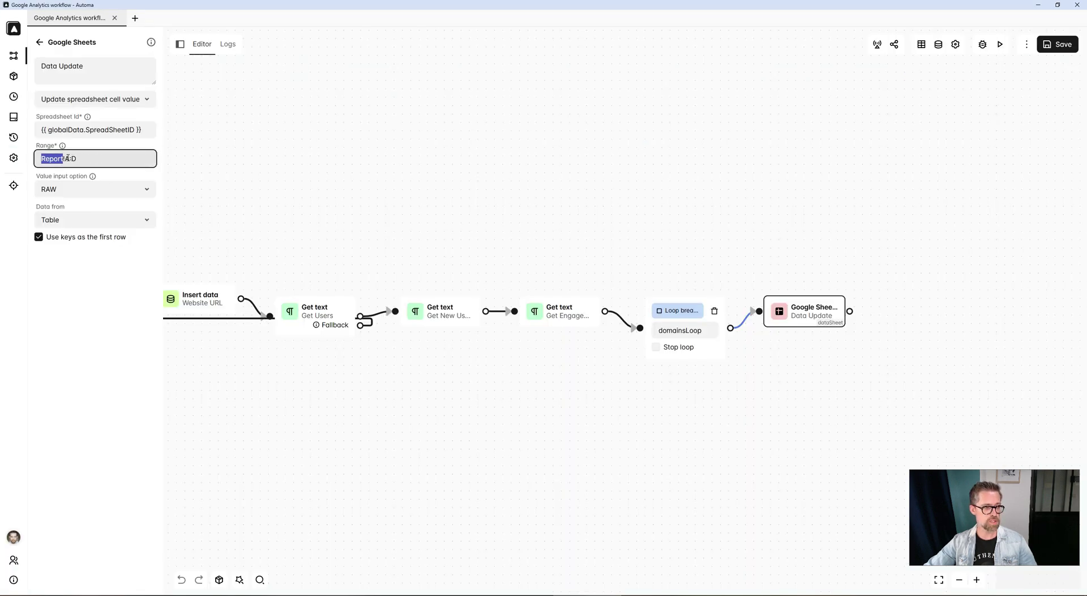
pyautogui.moveTo(67, 158); pyautogui.dragTo(78, 159)
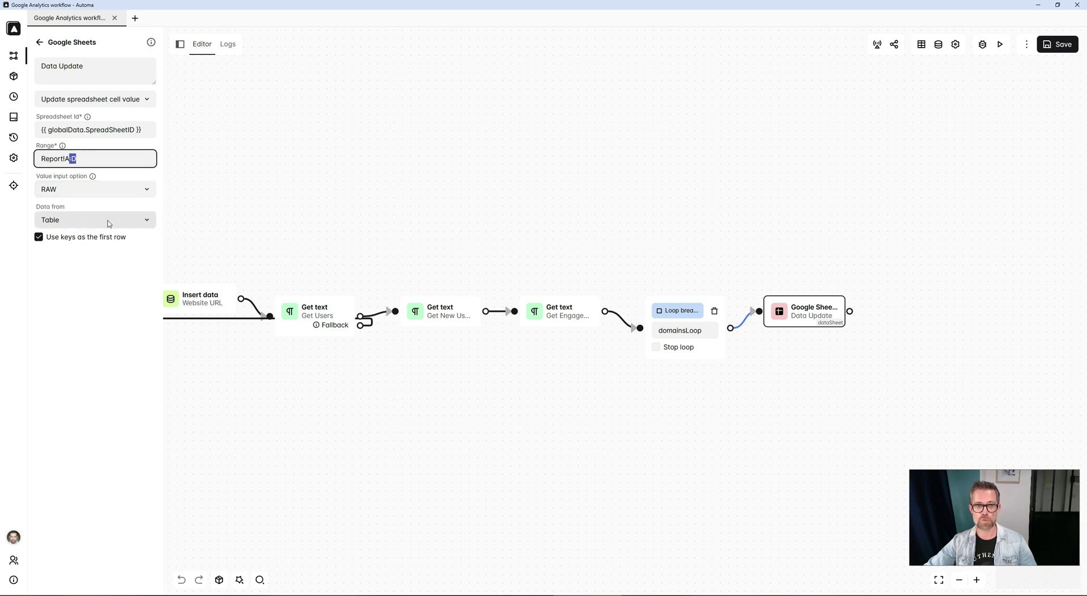
pyautogui.click(564, 218)
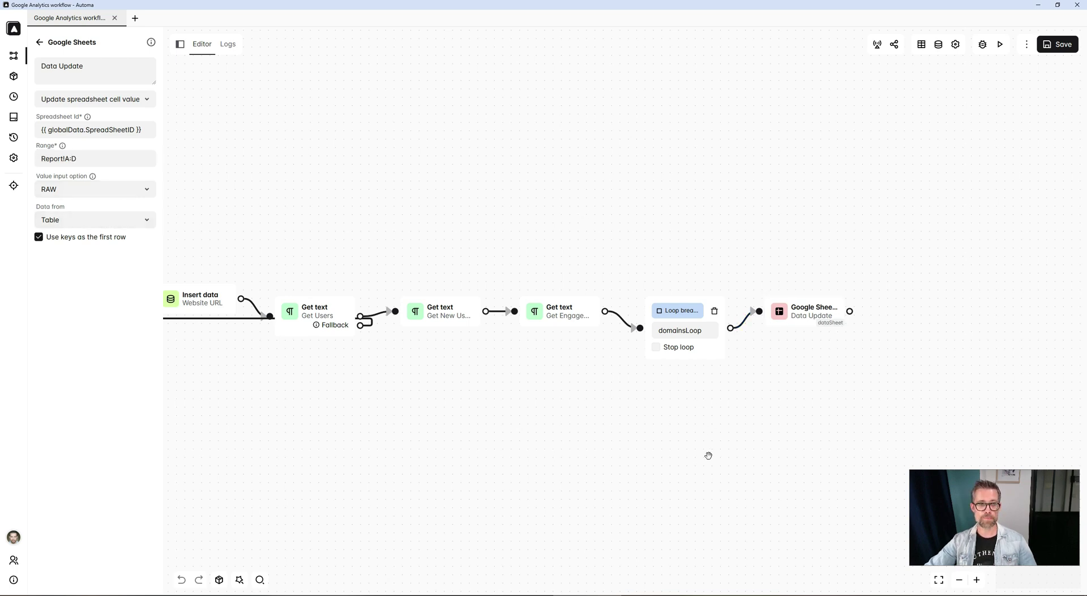
# Fit the whole workflow in view and check it against the filled Report sheet
pyautogui.click(939, 579)
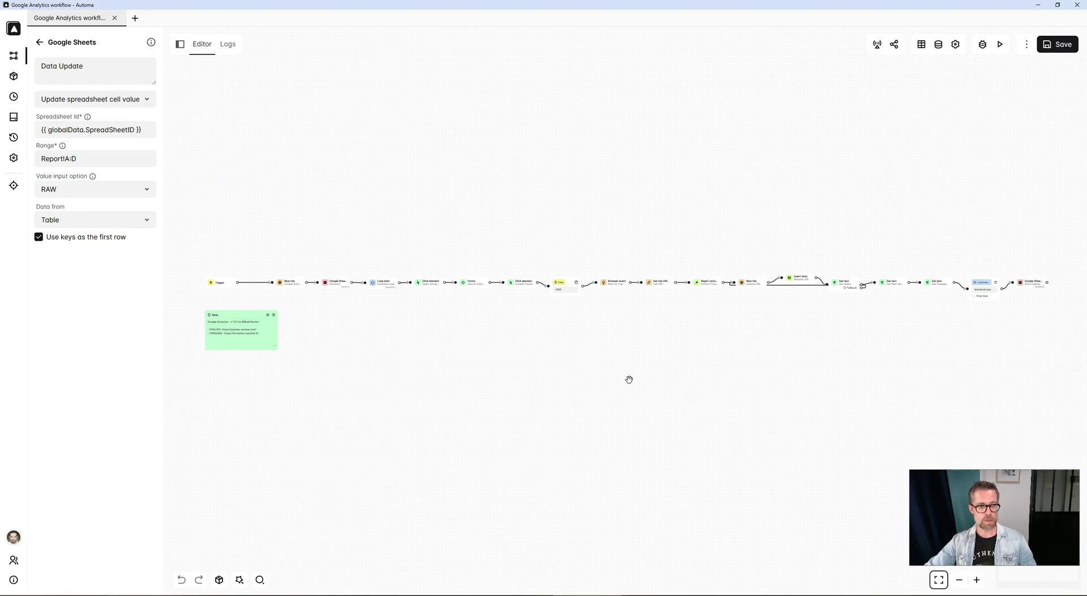
pyautogui.hotkey('alt', 'Tab')
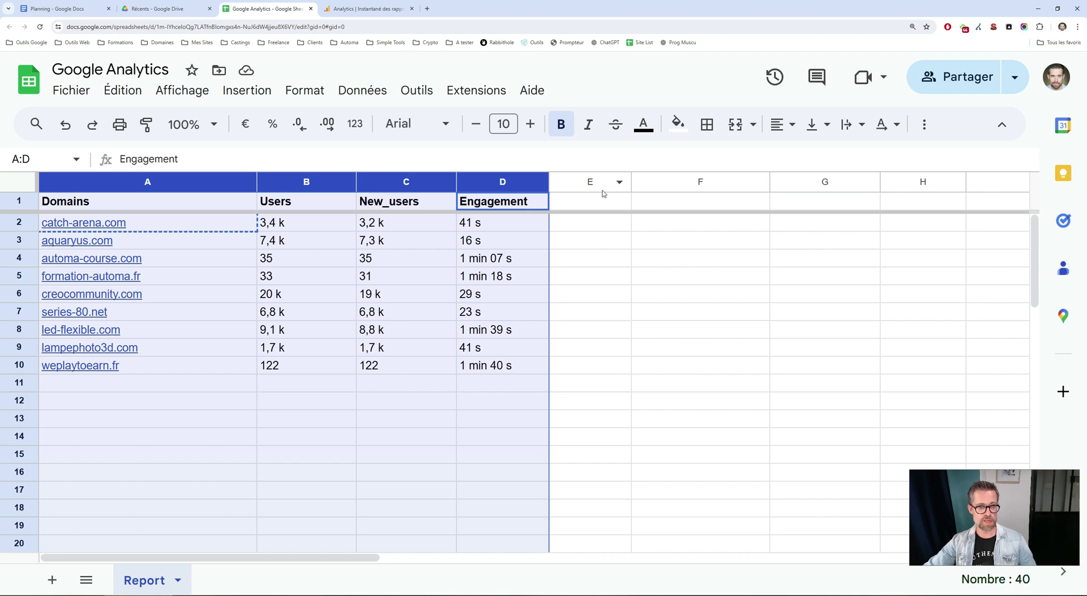
pyautogui.hotkey('alt', 'Tab')
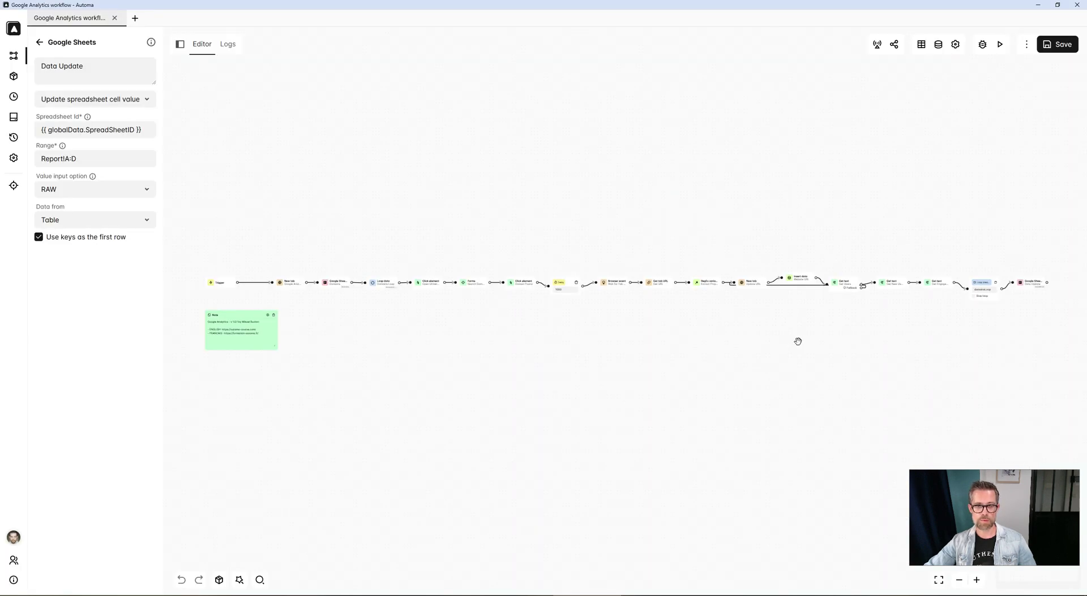
# Revisit the Get Users, Get New Users and Get Engagement blocks in turn to review their text extraction settings
pyautogui.scroll(2, 798, 335)
pyautogui.moveTo(798, 328); pyautogui.dragTo(653, 367)
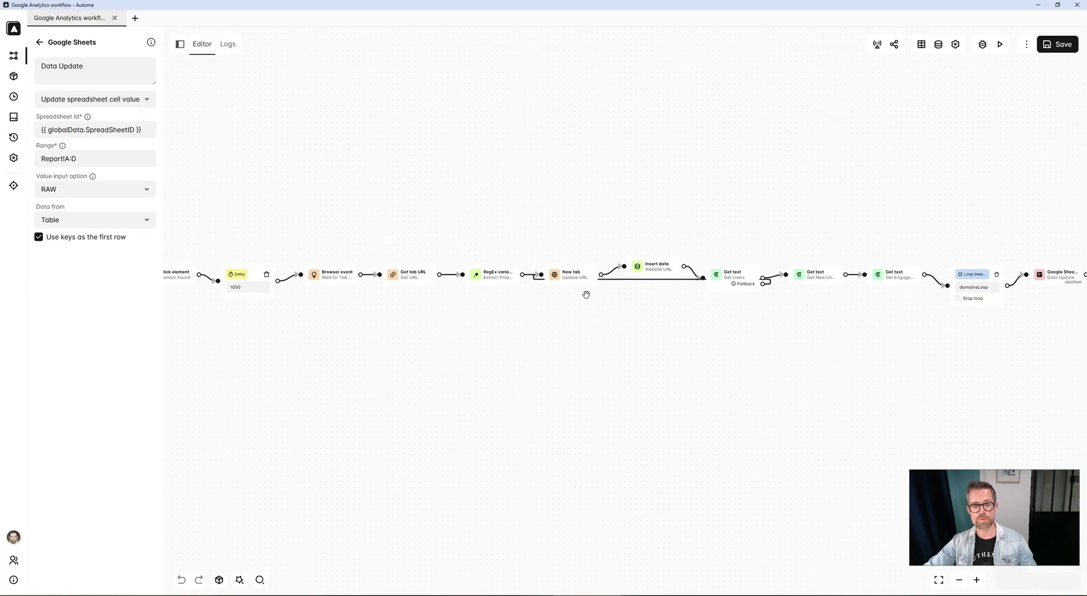
pyautogui.click(734, 276)
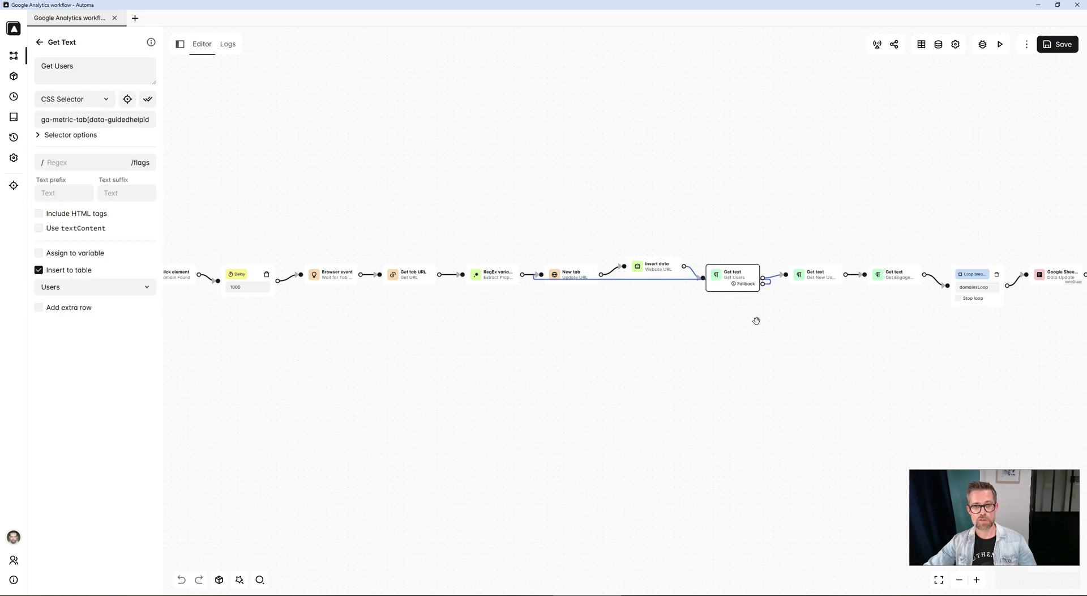
pyautogui.click(817, 283)
pyautogui.click(882, 289)
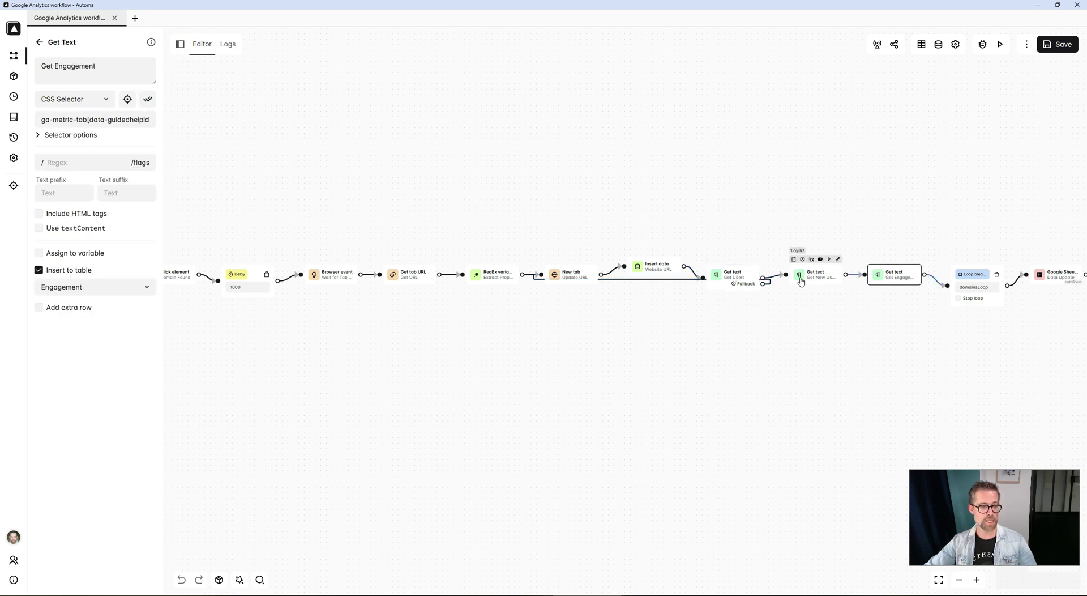